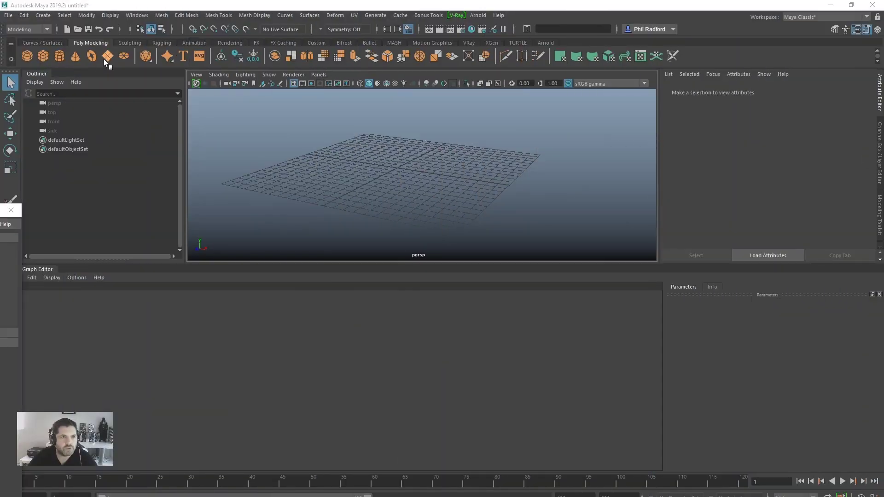
# - Create a polygon plane and a polygon cube at the origin
pyautogui.click(105, 59)
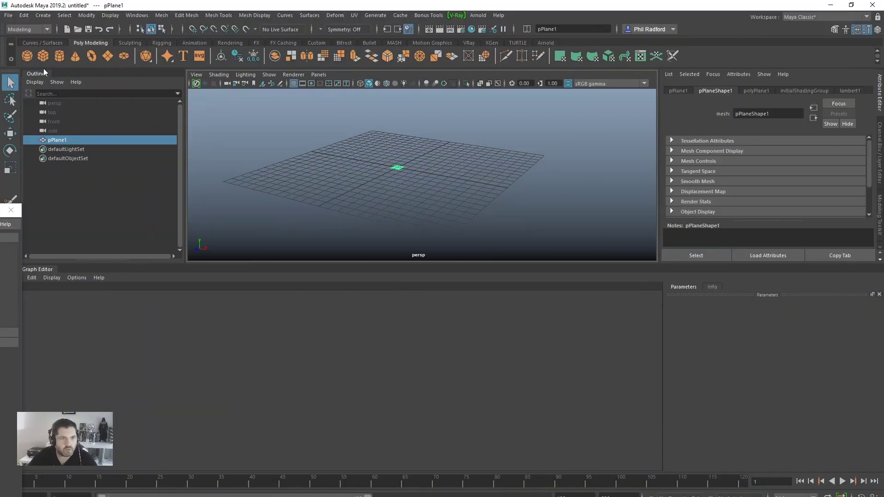
pyautogui.click(40, 55)
pyautogui.scroll(1, 434, 202)
pyautogui.press('r')
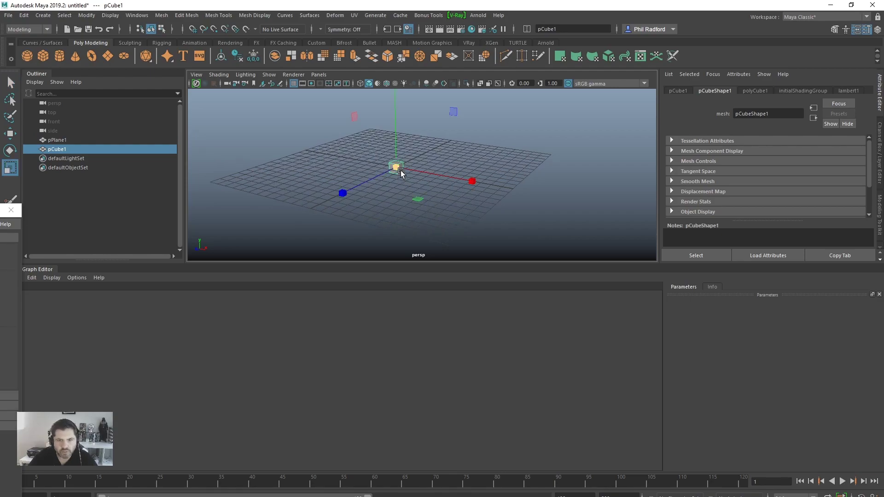
pyautogui.press('f')
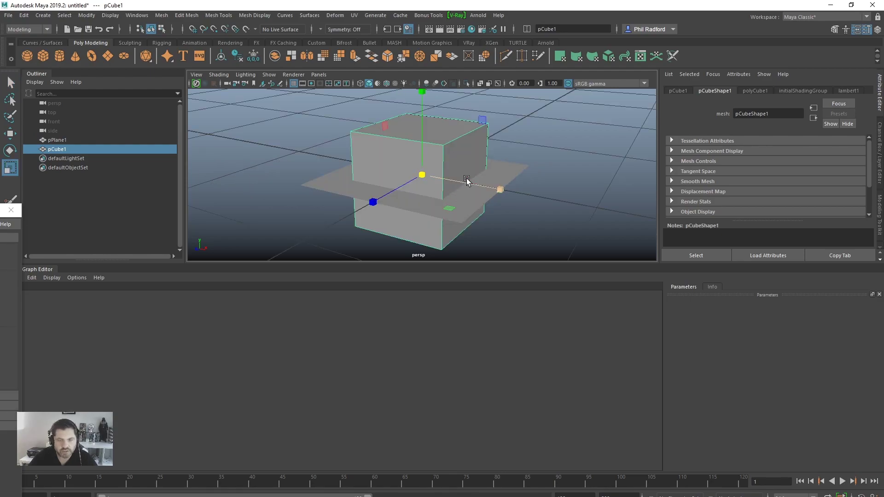
# - Extrude the cube's top face straight up to form a tall block
pyautogui.moveTo(454, 137); pyautogui.dragTo(454, 160, button='right')
pyautogui.click(447, 130)
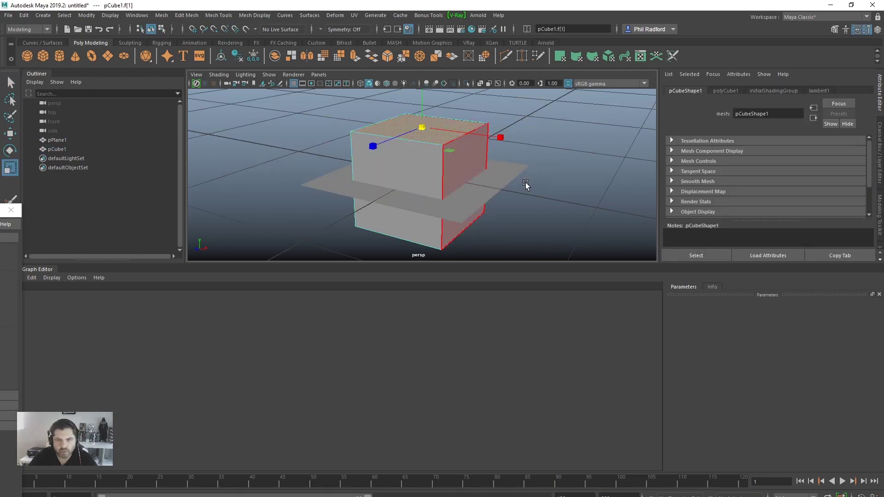
pyautogui.scroll(-4, 446, 174)
pyautogui.press('w')
pyautogui.scroll(-2, 446, 176)
pyautogui.click(428, 174)
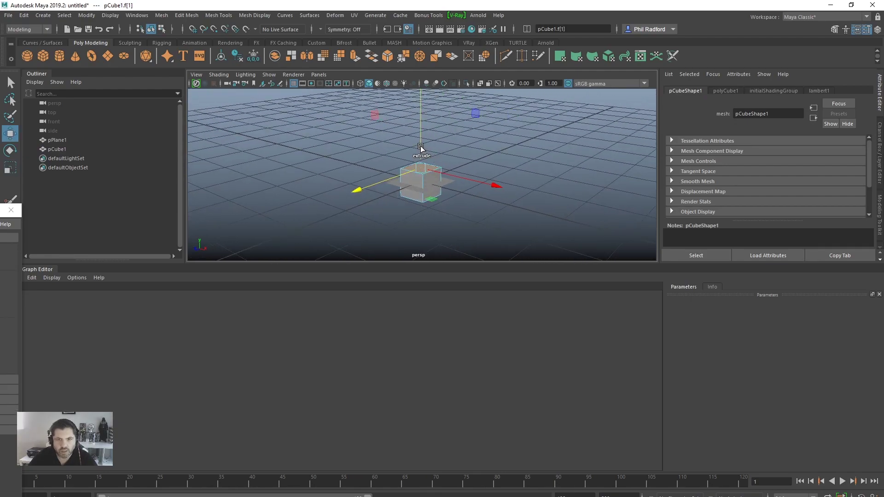
pyautogui.keyDown('shift'); pyautogui.moveTo(420, 147); pyautogui.dragTo(421, 92); pyautogui.keyUp('shift')
# - Scale the extruded top face down to a narrow tip and return to object selection
pyautogui.keyDown('alt'); pyautogui.moveTo(405, 167); pyautogui.dragTo(391, 170); pyautogui.keyUp('alt')
pyautogui.keyDown('alt'); pyautogui.moveTo(391, 170); pyautogui.dragTo(389, 183, button='middle'); pyautogui.keyUp('alt')
pyautogui.press('r')
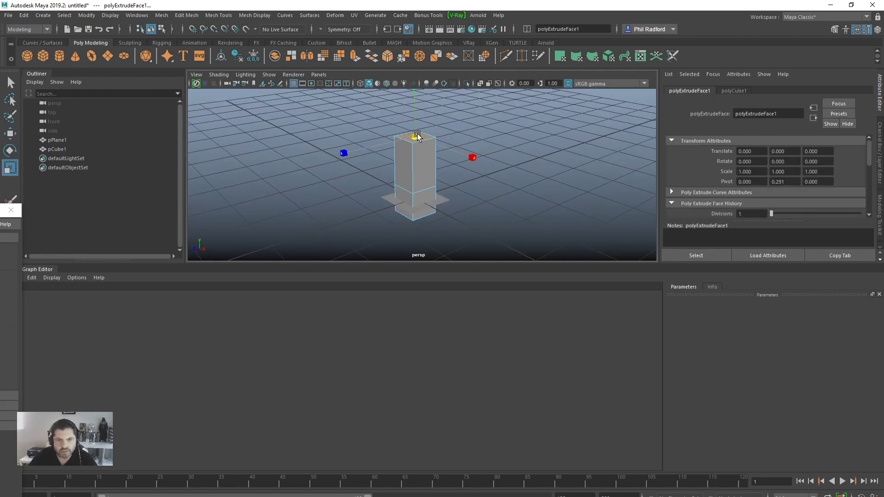
pyautogui.moveTo(417, 134); pyautogui.dragTo(401, 141)
pyautogui.keyDown('alt'); pyautogui.moveTo(383, 181); pyautogui.dragTo(403, 182); pyautogui.keyUp('alt')
pyautogui.keyDown('alt'); pyautogui.moveTo(403, 182); pyautogui.dragTo(391, 163, button='middle'); pyautogui.keyUp('alt')
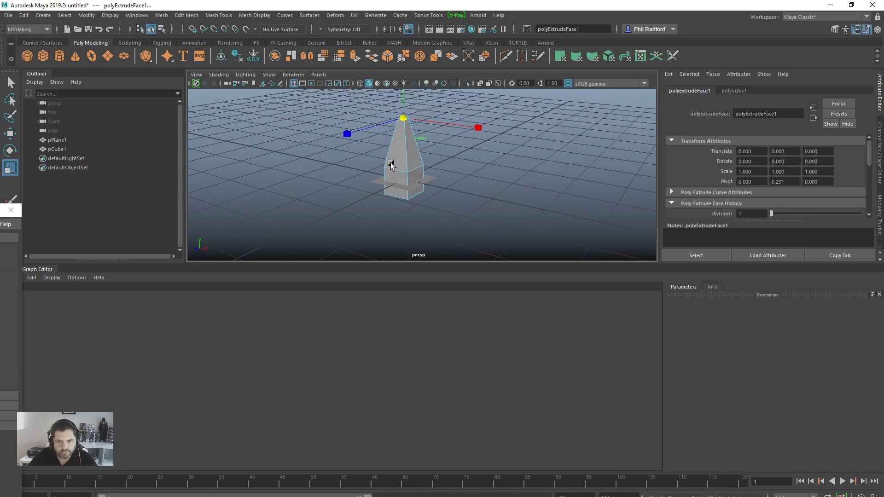
pyautogui.moveTo(395, 161); pyautogui.dragTo(426, 166, button='right')
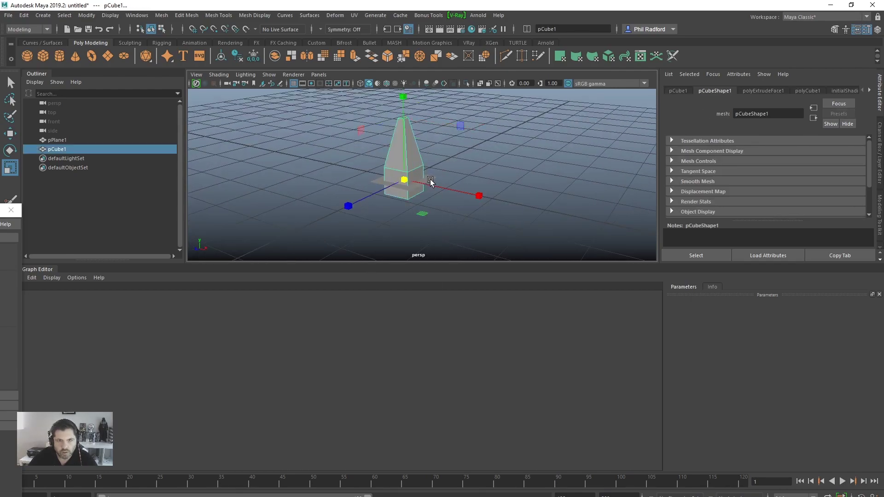
# - Scale the plane up uniformly until it extends beyond the grid on all sides
pyautogui.click(433, 180)
pyautogui.keyDown('alt'); pyautogui.moveTo(523, 175); pyautogui.dragTo(323, 176, button='right'); pyautogui.keyUp('alt')
pyautogui.moveTo(413, 177); pyautogui.dragTo(852, 139)
pyautogui.keyDown('alt'); pyautogui.moveTo(423, 163); pyautogui.dragTo(229, 162, button='right'); pyautogui.keyUp('alt')
pyautogui.keyDown('alt'); pyautogui.moveTo(228, 162); pyautogui.dragTo(223, 141, button='middle'); pyautogui.keyUp('alt')
pyautogui.keyDown('alt'); pyautogui.moveTo(346, 171); pyautogui.dragTo(438, 172, button='right'); pyautogui.keyUp('alt')
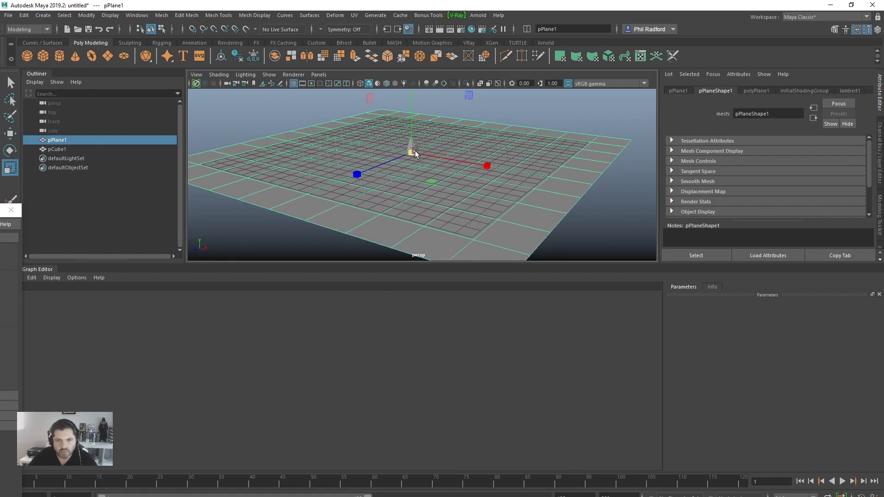
pyautogui.moveTo(413, 152); pyautogui.dragTo(445, 153)
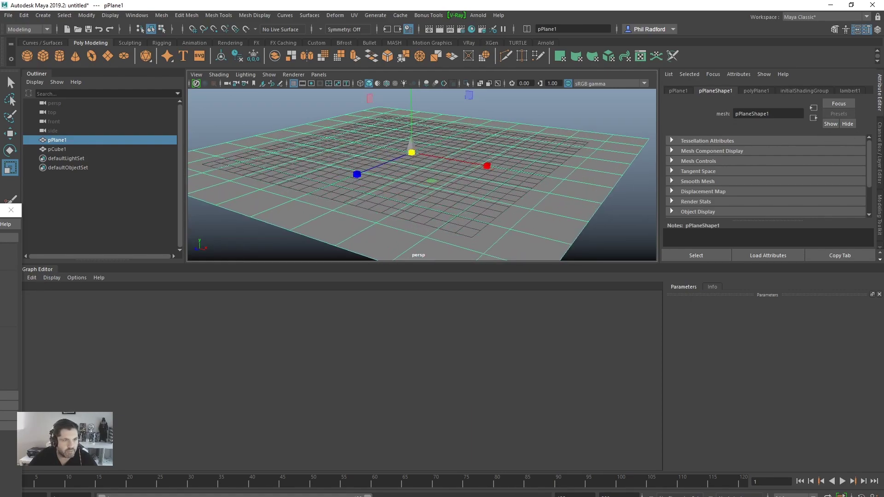
# - Create a new Bifrost graph and delete its default input node
pyautogui.click(11, 210)
pyautogui.click(12, 278)
pyautogui.click(30, 290)
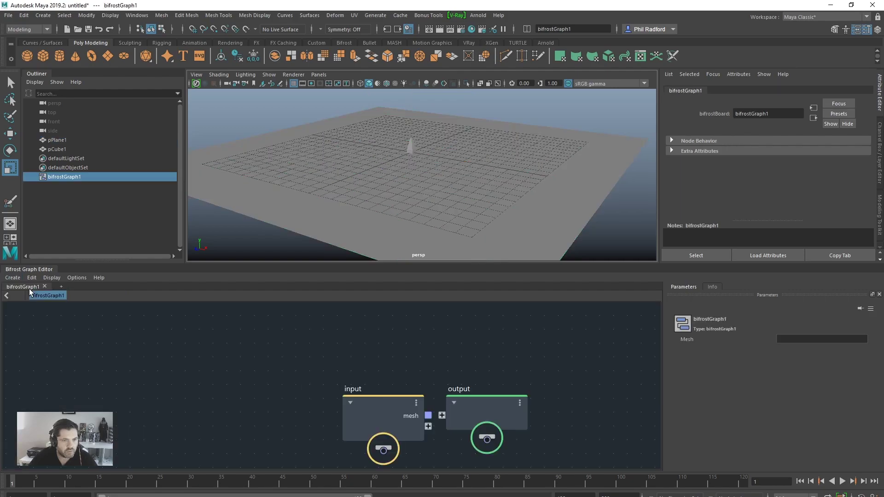
pyautogui.moveTo(371, 401); pyautogui.dragTo(254, 365)
pyautogui.press('Delete')
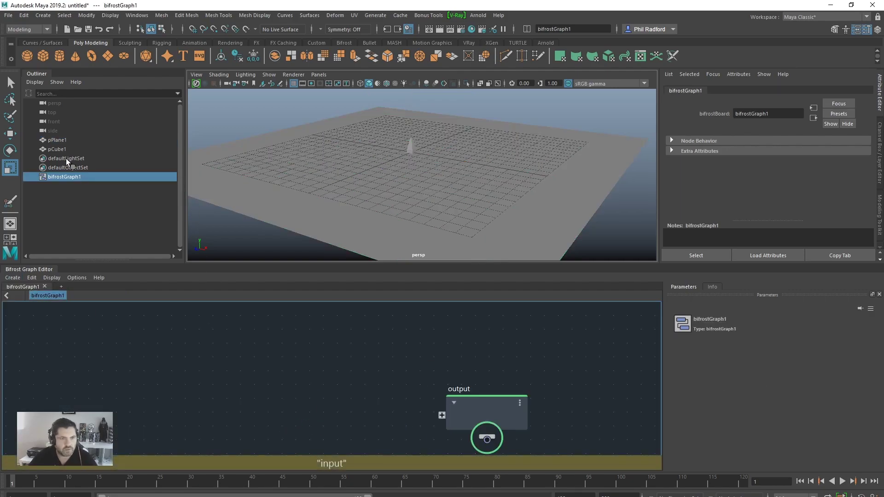
# - Add pCube1 and pPlane1 to the Bifrost graph as input nodes, with pPlane1 above pCube1
pyautogui.click(60, 149)
pyautogui.moveTo(61, 149); pyautogui.dragTo(185, 323)
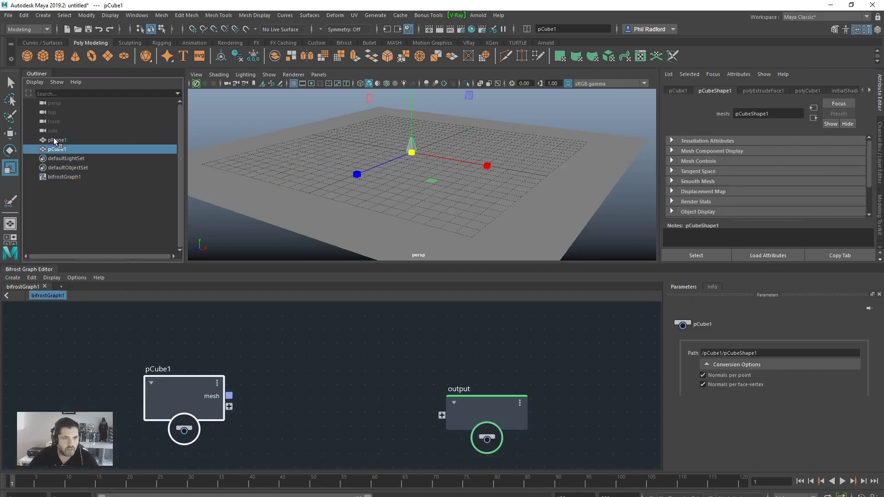
pyautogui.click(55, 140)
pyautogui.moveTo(56, 140); pyautogui.dragTo(100, 328)
pyautogui.moveTo(178, 394); pyautogui.dragTo(73, 409)
pyautogui.moveTo(95, 344); pyautogui.dragTo(145, 346)
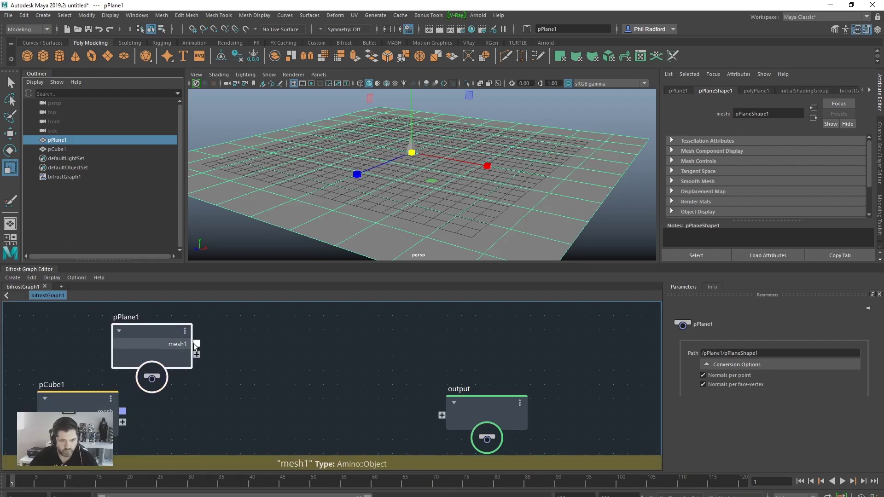
# - Stack the pPlane1 and pCube1 nodes with a gap between them and move the output node far away from them
pyautogui.click(357, 361)
pyautogui.keyDown('alt'); pyautogui.moveTo(357, 361); pyautogui.dragTo(272, 362, button='right'); pyautogui.keyUp('alt')
pyautogui.keyDown('alt'); pyautogui.moveTo(314, 369); pyautogui.dragTo(269, 355, button='middle'); pyautogui.keyUp('alt')
pyautogui.moveTo(141, 384); pyautogui.dragTo(178, 439)
pyautogui.moveTo(179, 331); pyautogui.dragTo(165, 330)
pyautogui.moveTo(162, 427); pyautogui.dragTo(148, 402)
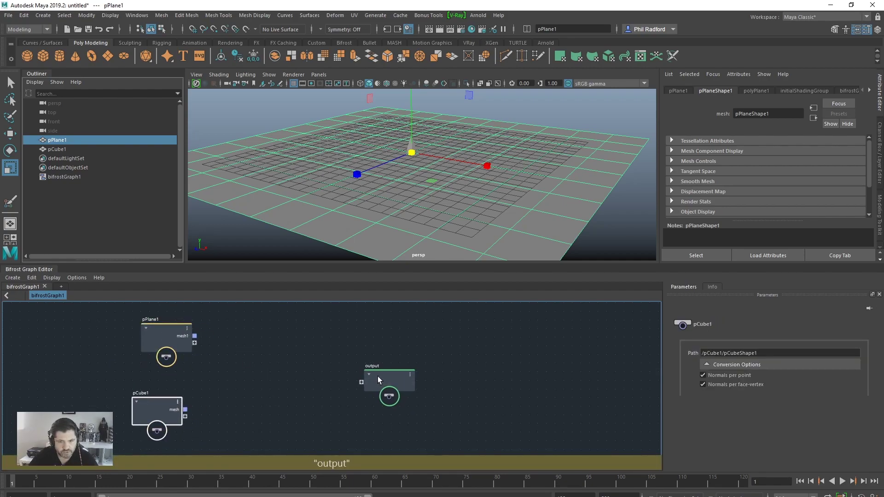
pyautogui.moveTo(378, 377); pyautogui.dragTo(546, 354)
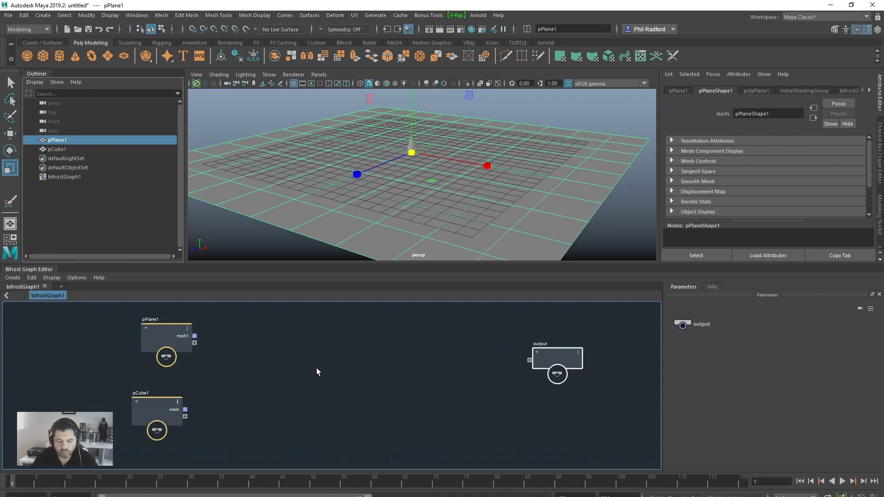
# - Pause the graph evaluation and add a scatter_points node between the input nodes and the output node
pyautogui.press('Return')
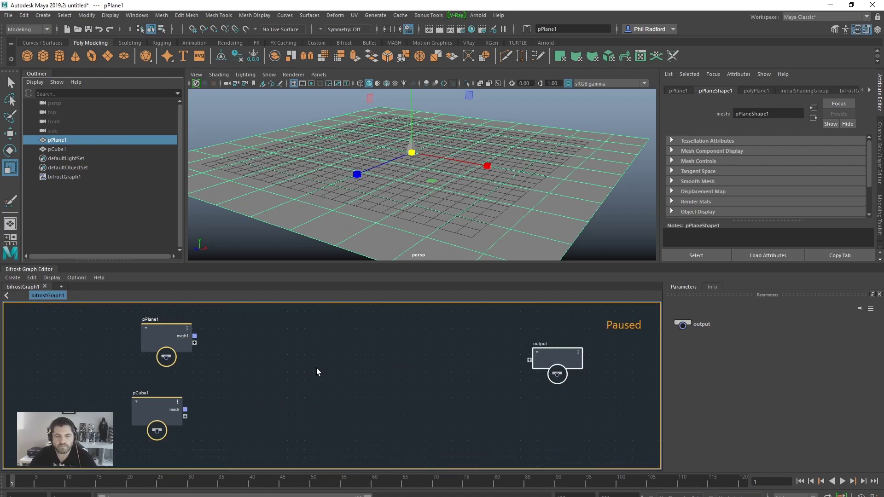
pyautogui.moveTo(145, 408); pyautogui.dragTo(149, 407)
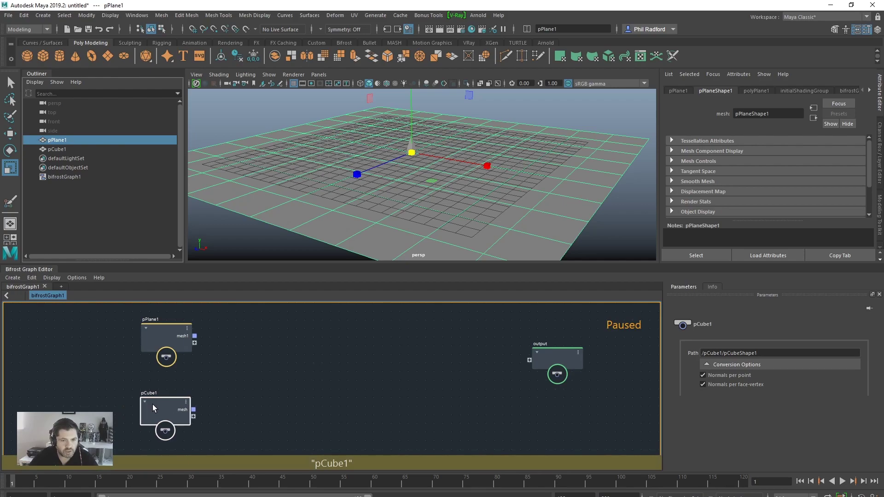
pyautogui.keyDown('alt'); pyautogui.moveTo(295, 380); pyautogui.dragTo(310, 382, button='right'); pyautogui.keyUp('alt')
pyautogui.scroll(-1, 304, 384)
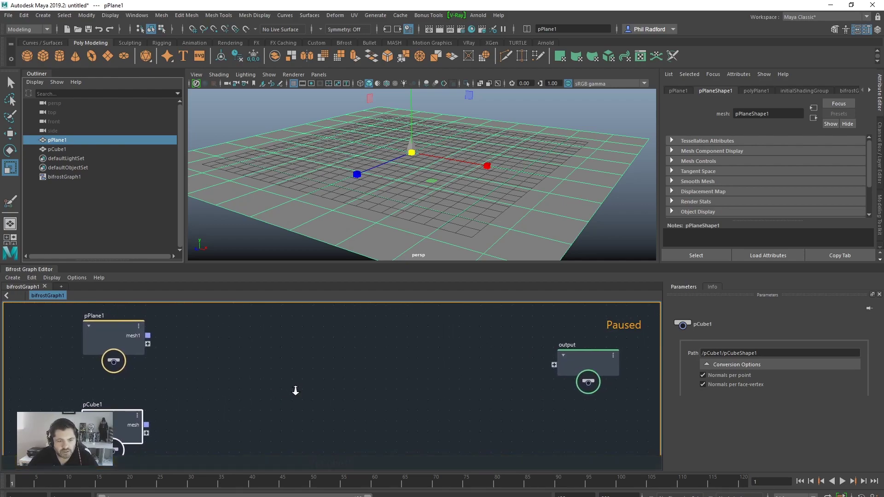
pyautogui.press('Tab')
pyautogui.write('scatt')
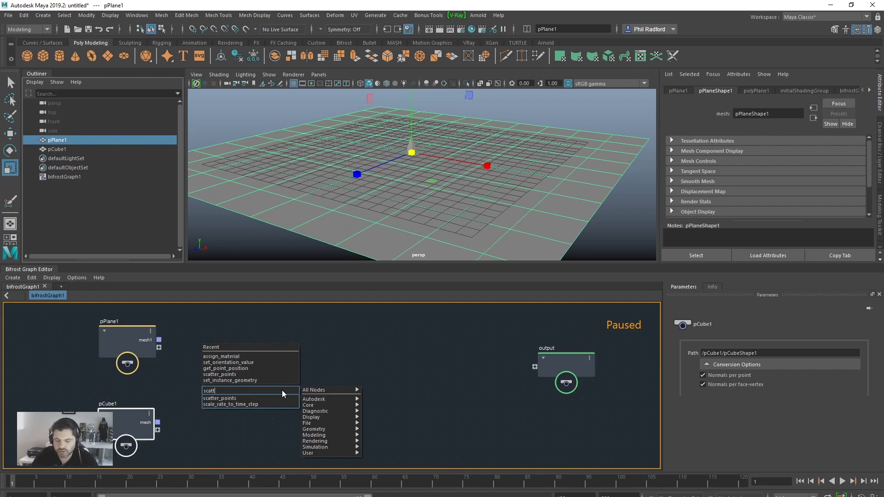
pyautogui.press('Return')
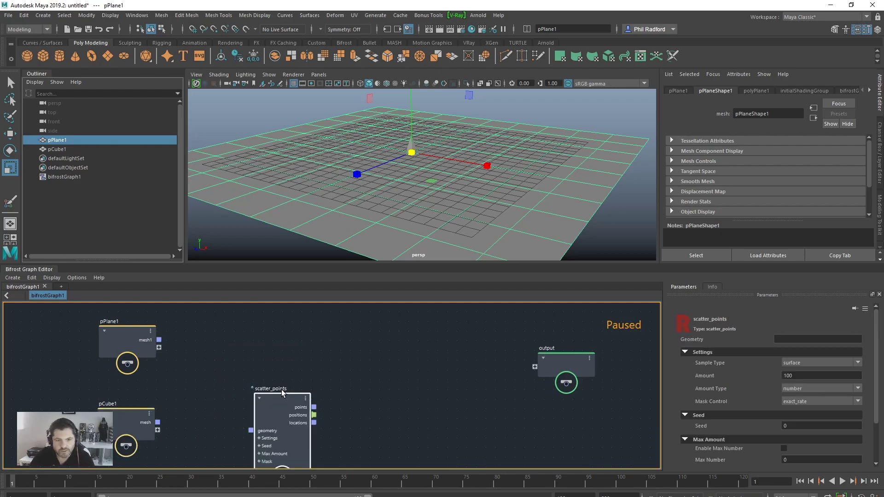
pyautogui.moveTo(280, 389); pyautogui.dragTo(254, 339)
# - Add a compound_instance node between scatter_points and output and line up the two nodes
pyautogui.press('Tab')
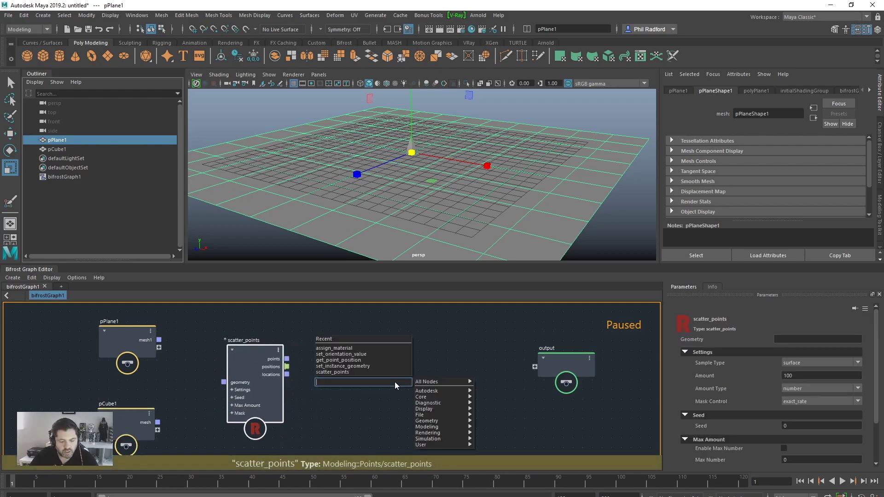
pyautogui.write('insta')
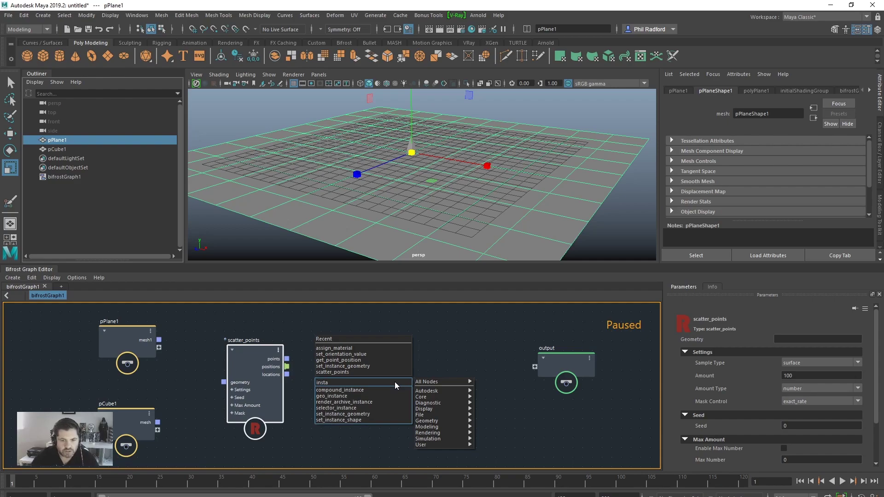
pyautogui.click(374, 390)
pyautogui.moveTo(389, 388); pyautogui.dragTo(423, 346)
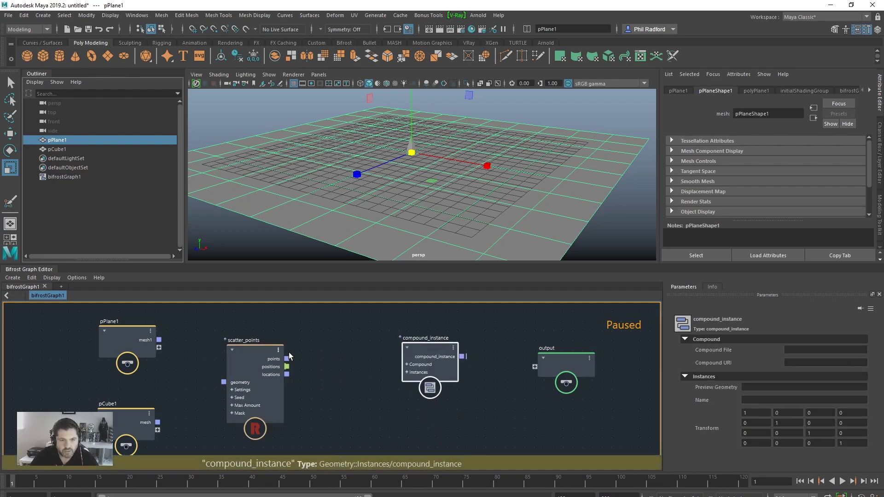
pyautogui.moveTo(257, 351); pyautogui.dragTo(282, 335)
pyautogui.moveTo(422, 350); pyautogui.dragTo(423, 335)
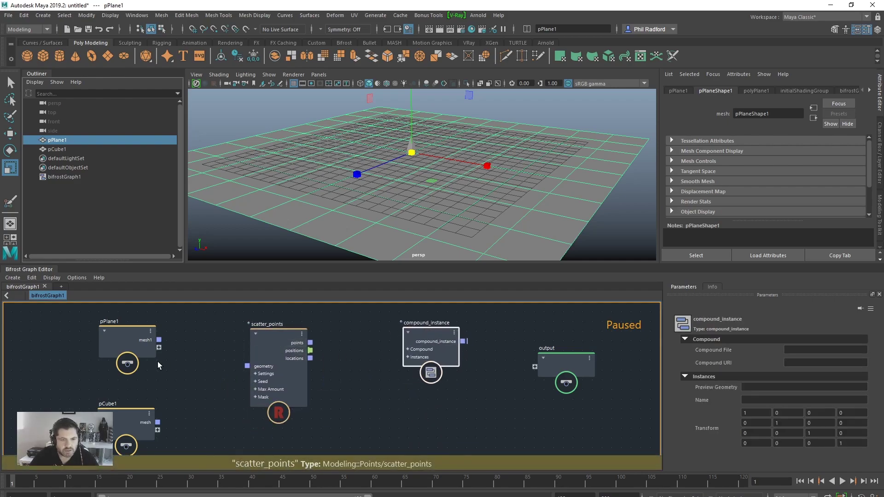
# - Connect pPlane1's mesh to the scatter_points geometry input and delete the compound_instance node
pyautogui.moveTo(159, 340); pyautogui.dragTo(250, 367)
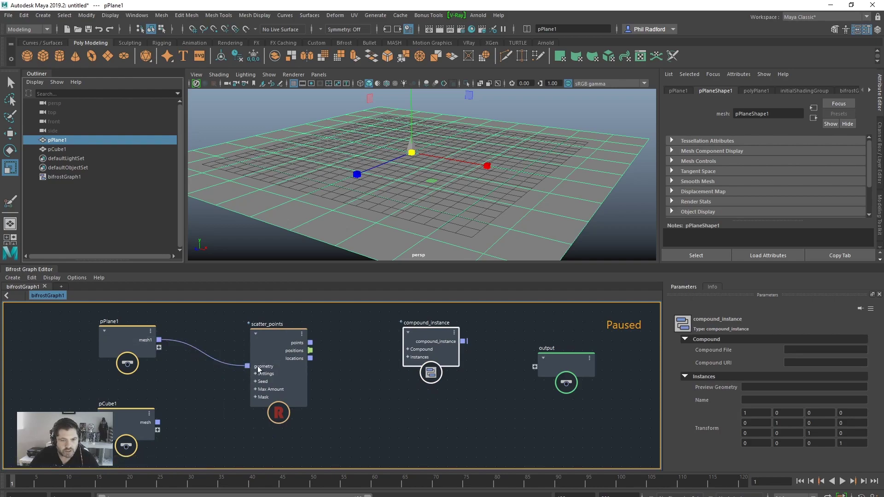
pyautogui.moveTo(311, 343); pyautogui.dragTo(378, 349)
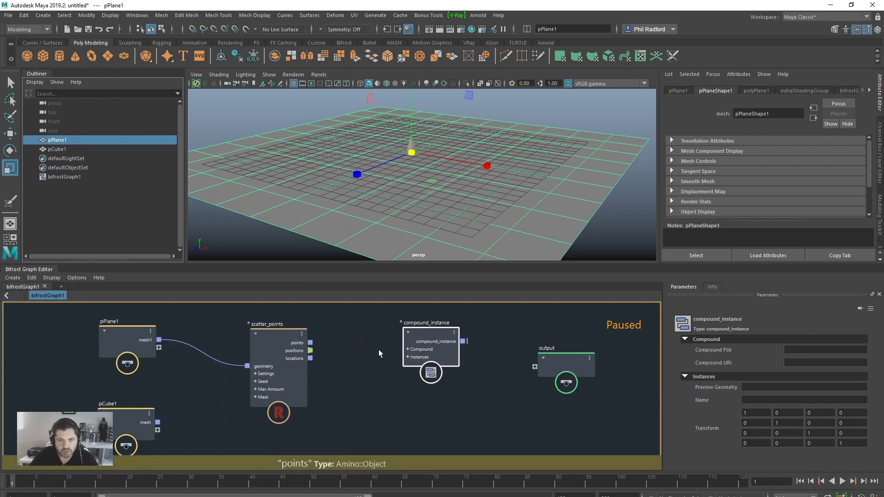
pyautogui.press('Delete')
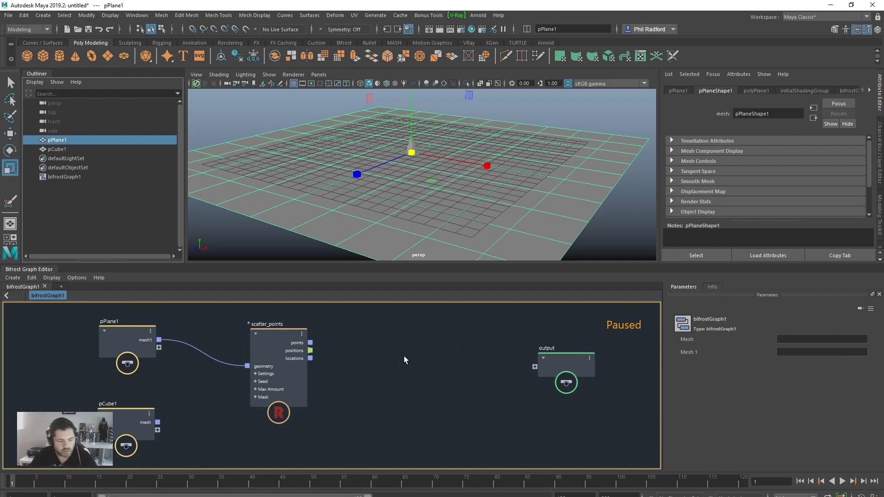
# - Add a set_instance_geometry node between scatter_points and output
pyautogui.press('Tab')
pyautogui.write('instanc')
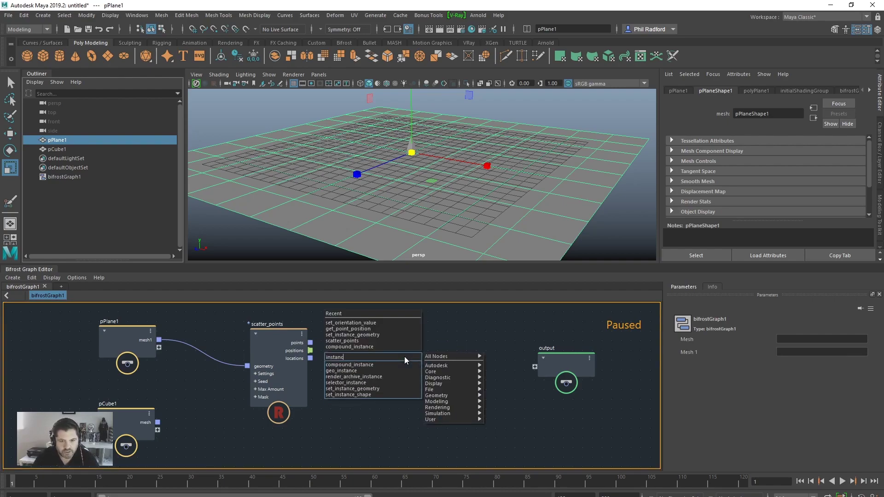
pyautogui.click(382, 389)
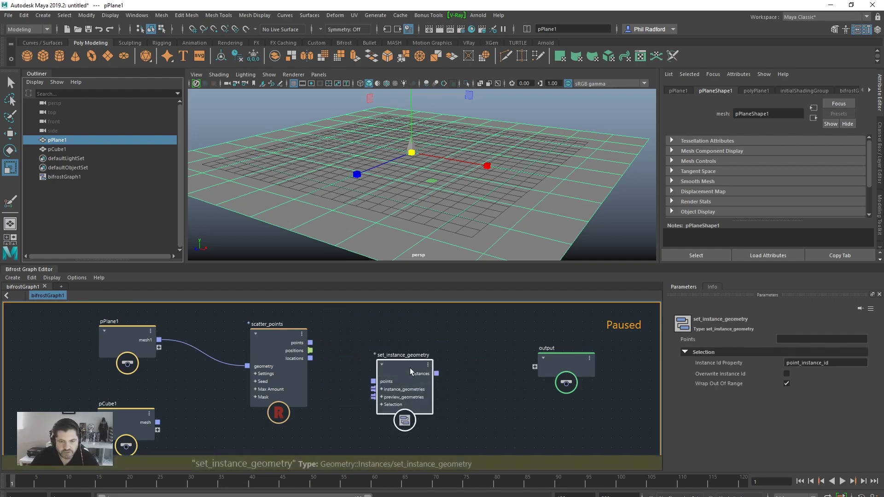
# - Wire the scattered points and pCube1's mesh as instance geometry into set_instance_geometry, and connect its instances to the output node
pyautogui.moveTo(311, 342); pyautogui.dragTo(397, 349)
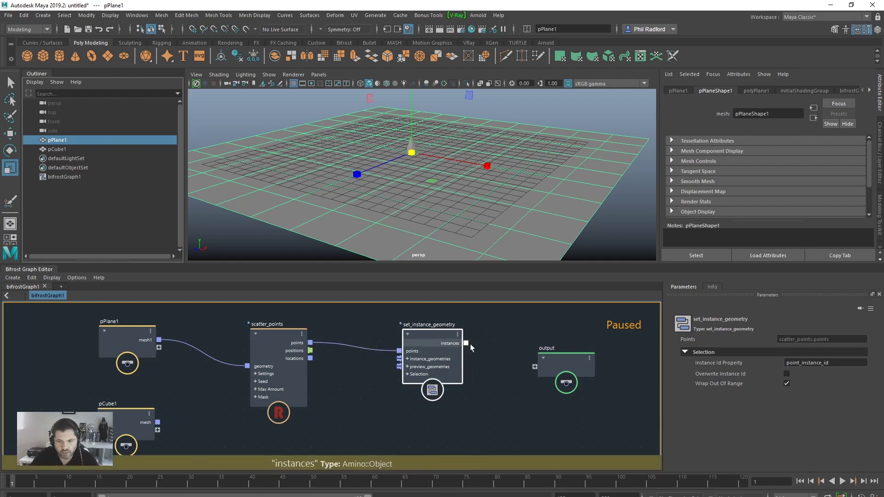
pyautogui.moveTo(467, 344); pyautogui.dragTo(537, 367)
pyautogui.moveTo(158, 423); pyautogui.dragTo(384, 419)
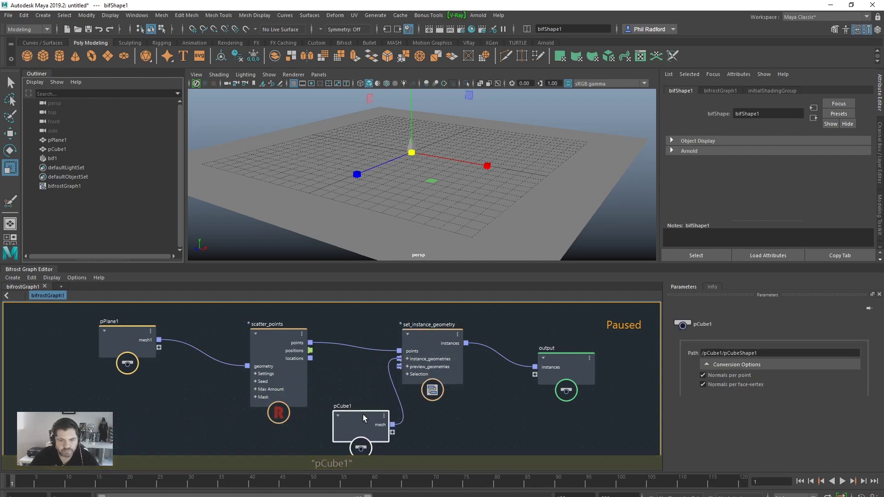
# - Tidy the graph layout by repositioning the set_instance_geometry, scatter_points and output nodes
pyautogui.press('a')
pyautogui.moveTo(411, 385); pyautogui.dragTo(422, 382)
pyautogui.moveTo(265, 334); pyautogui.dragTo(268, 331)
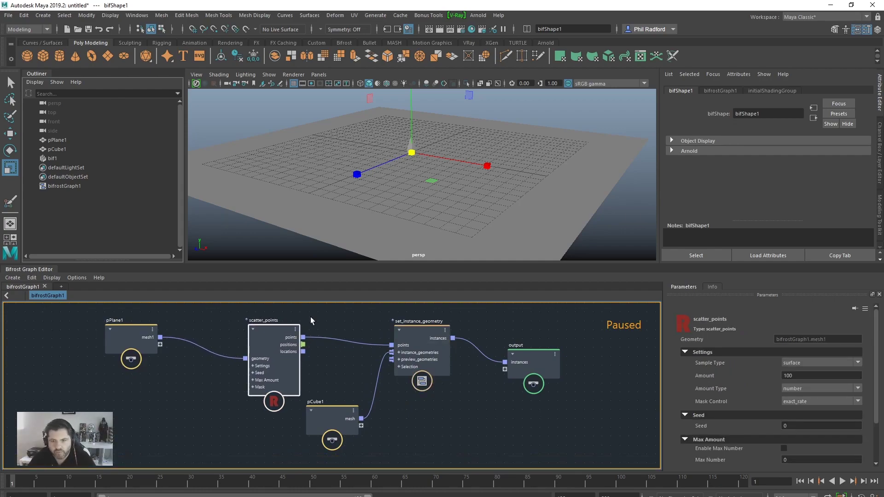
pyautogui.moveTo(528, 350); pyautogui.dragTo(541, 344)
# - Set the scatter_points amount to 10000 and resume the paused graph's evaluation
pyautogui.moveTo(268, 333)
pyautogui.mouseDown()
pyautogui.moveTo(252, 329)
pyautogui.moveTo(274, 324)
pyautogui.mouseUp()
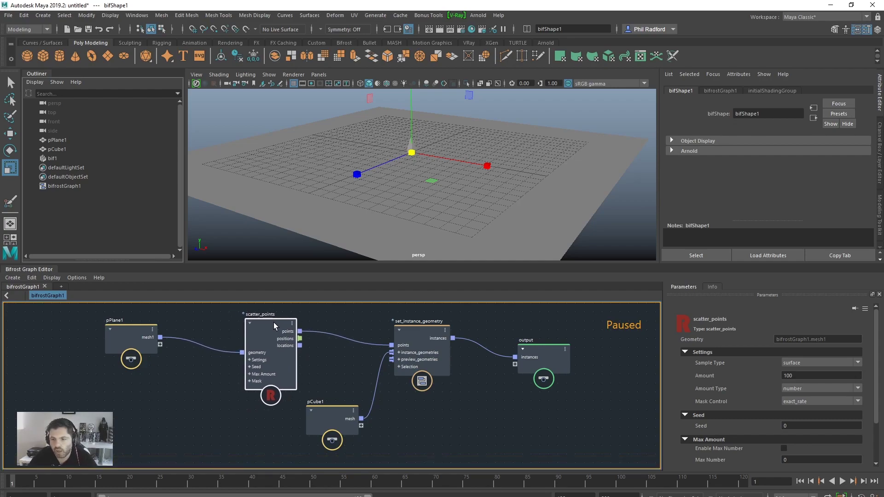
pyautogui.click(786, 376)
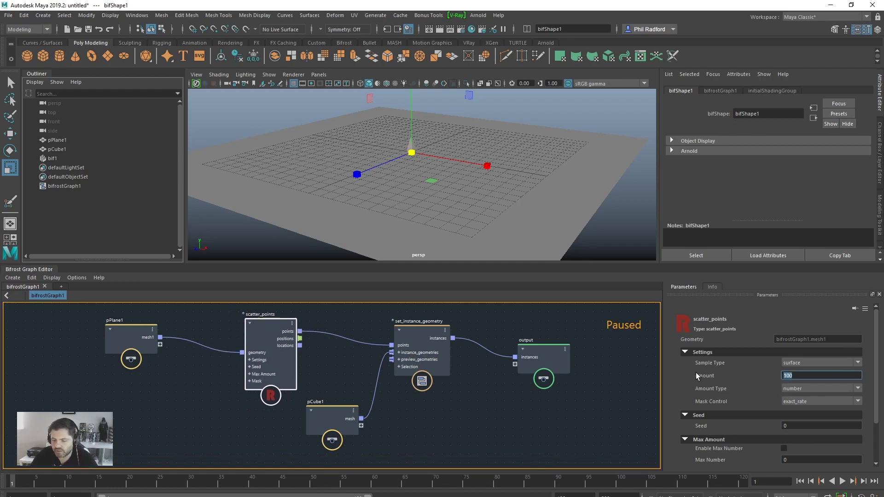
pyautogui.write('10000')
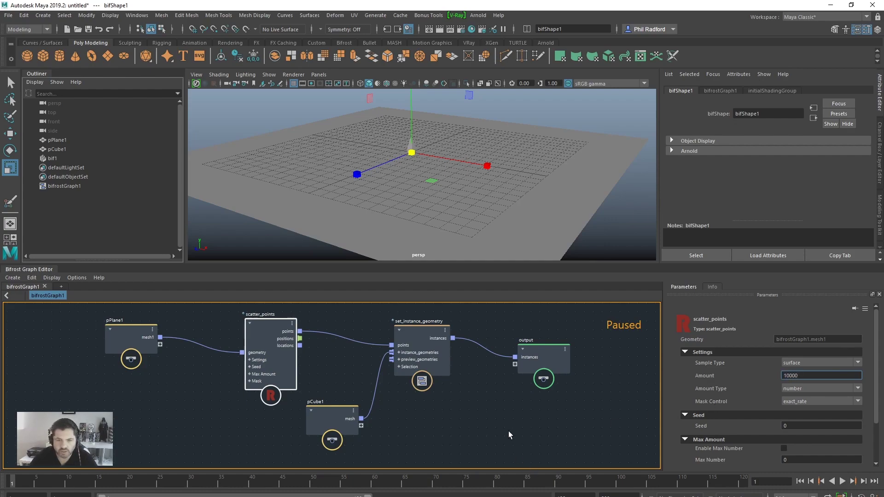
pyautogui.moveTo(116, 330); pyautogui.dragTo(131, 328)
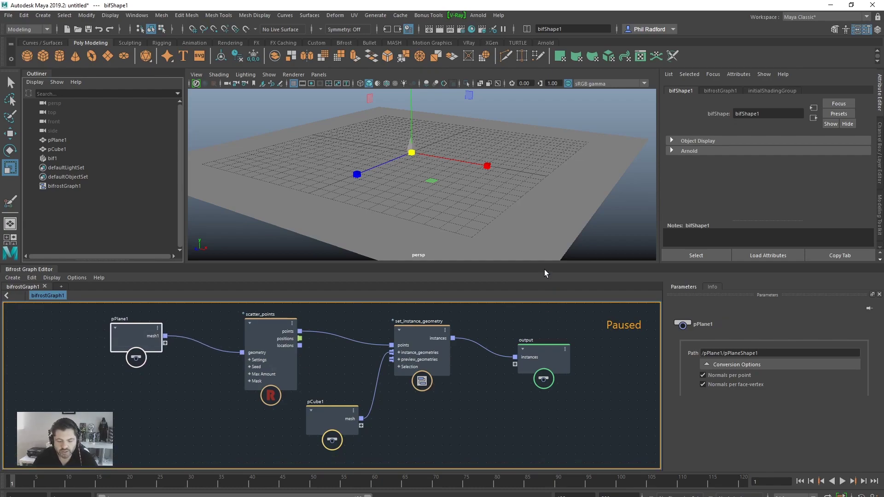
pyautogui.press('p')
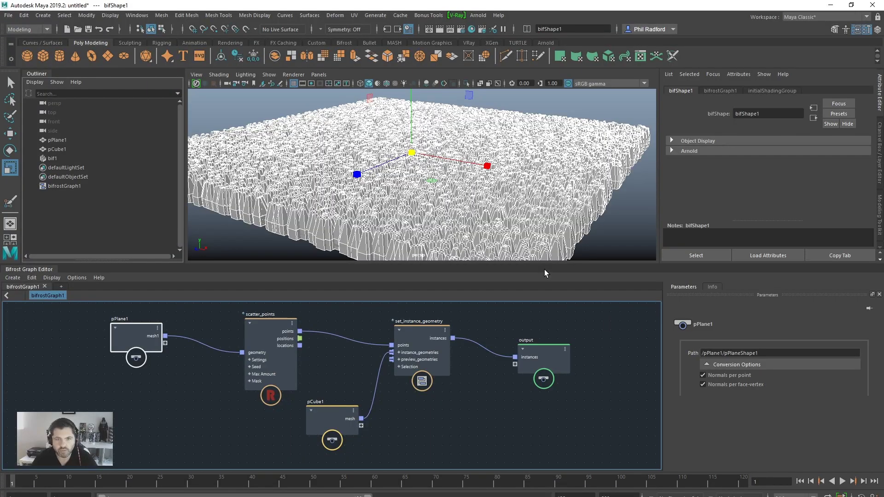
# - Inspect the scattered spikes up close, select pPlane1 in the scene, and pause the graph's evaluation
pyautogui.keyDown('alt'); pyautogui.moveTo(534, 174); pyautogui.dragTo(421, 153); pyautogui.keyUp('alt')
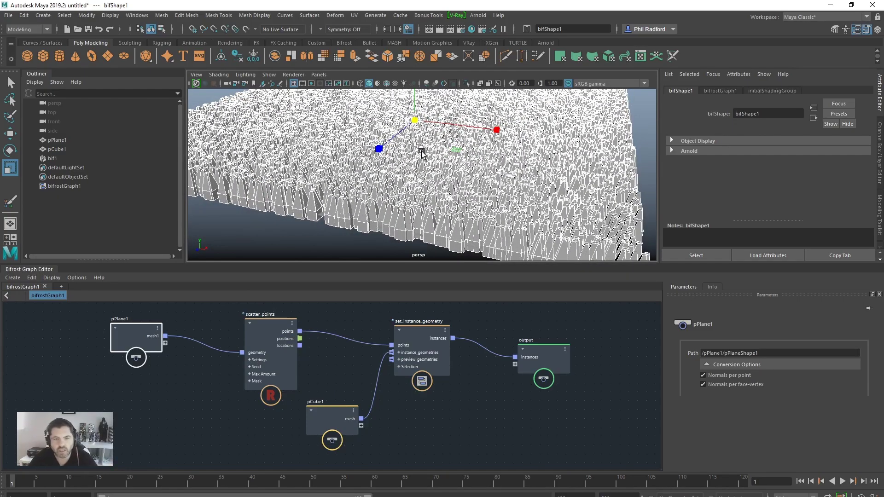
pyautogui.keyDown('alt'); pyautogui.moveTo(395, 191); pyautogui.dragTo(375, 203); pyautogui.keyUp('alt')
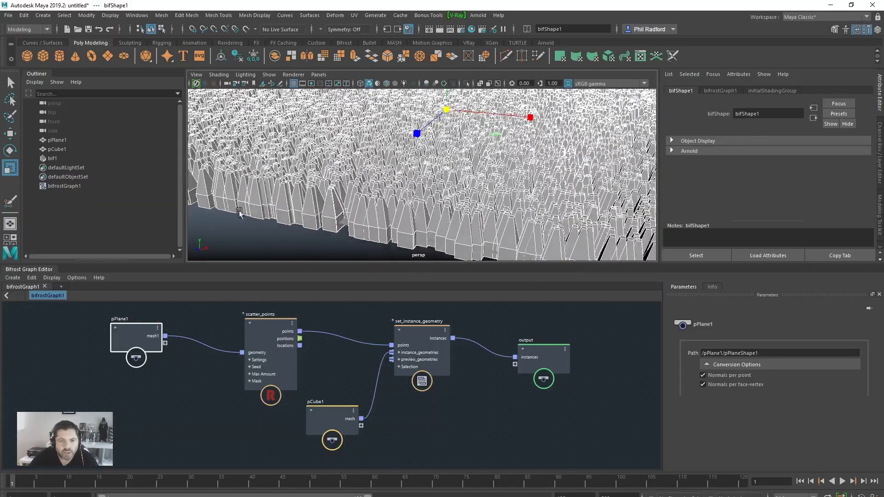
pyautogui.click(57, 150)
pyautogui.click(61, 140)
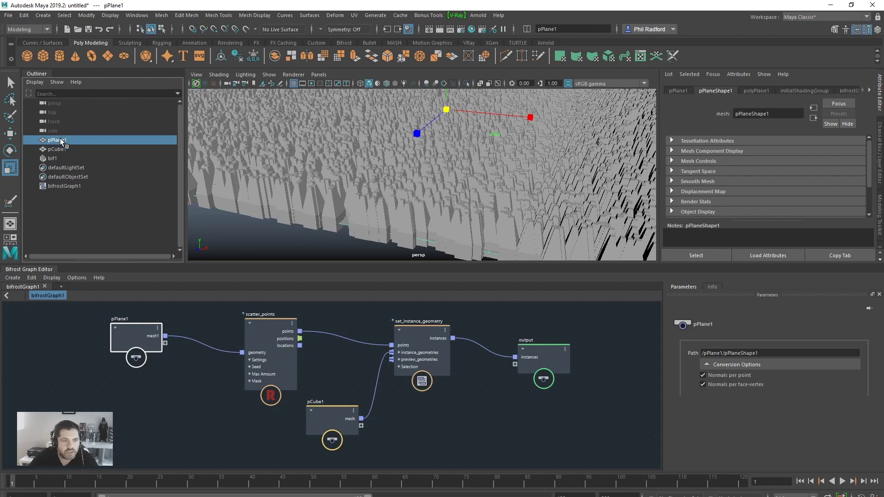
pyautogui.scroll(-10, 413, 212)
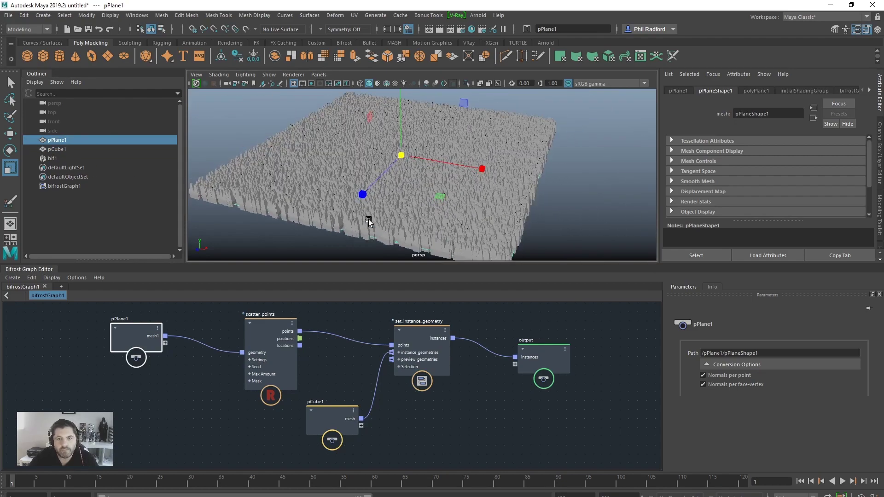
pyautogui.keyDown('alt'); pyautogui.moveTo(411, 212); pyautogui.dragTo(414, 202, button='middle'); pyautogui.keyUp('alt')
pyautogui.keyDown('alt'); pyautogui.moveTo(411, 201); pyautogui.dragTo(410, 206); pyautogui.keyUp('alt')
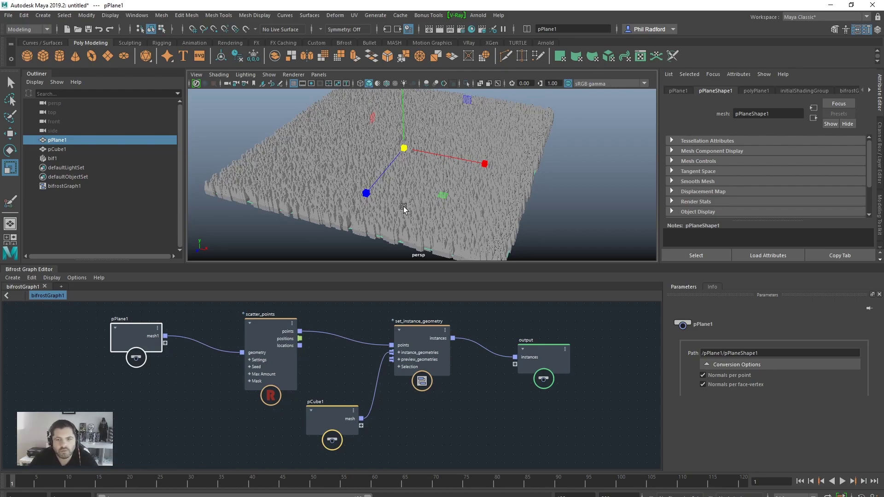
pyautogui.keyDown('alt'); pyautogui.moveTo(404, 209); pyautogui.dragTo(425, 204); pyautogui.keyUp('alt')
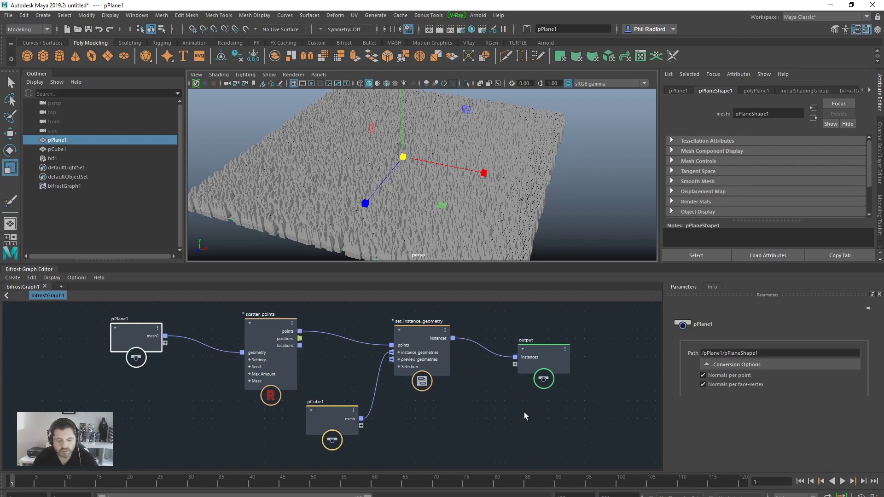
pyautogui.press('p')
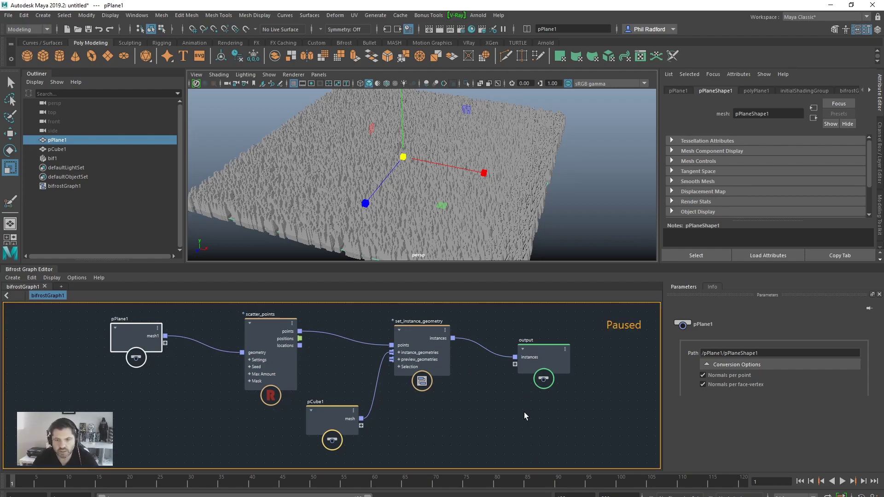
# - Open the Color Set Editor for pPlane1 and place it clear of the scattered spikes
pyautogui.keyDown('alt'); pyautogui.moveTo(396, 200); pyautogui.dragTo(407, 189, button='middle'); pyautogui.keyUp('alt')
pyautogui.keyDown('alt'); pyautogui.moveTo(407, 189); pyautogui.dragTo(452, 183, button='right'); pyautogui.keyUp('alt')
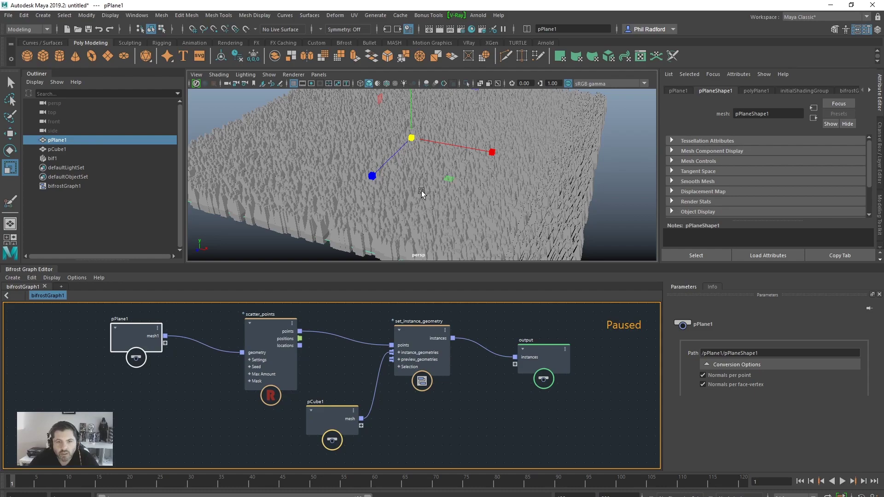
pyautogui.keyDown('alt'); pyautogui.moveTo(401, 197); pyautogui.dragTo(411, 203, button='middle'); pyautogui.keyUp('alt')
pyautogui.scroll(-1, 410, 203)
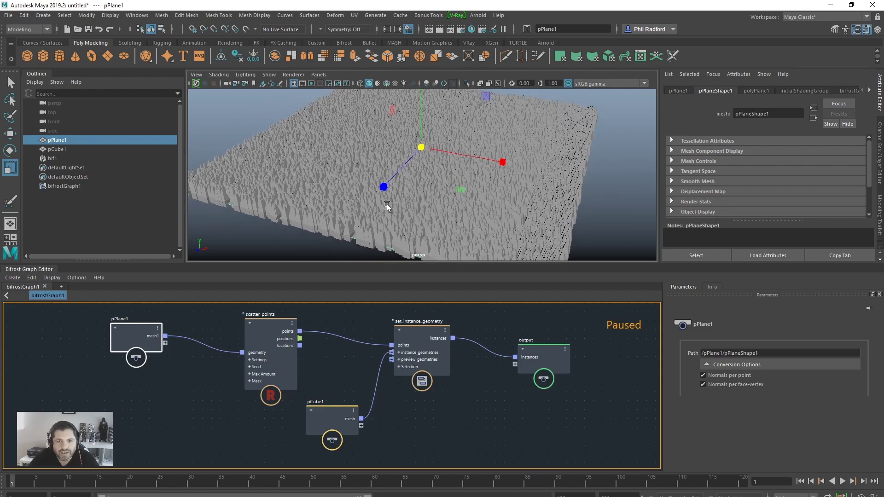
pyautogui.click(266, 16)
pyautogui.click(313, 231)
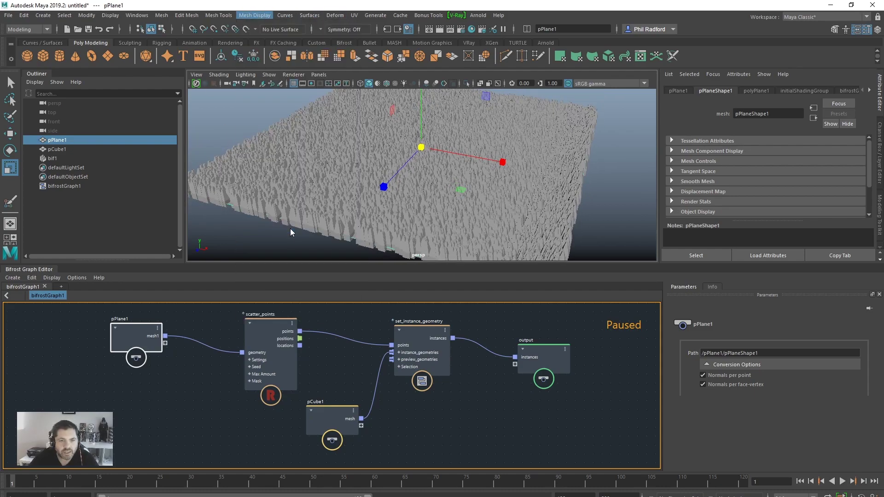
pyautogui.moveTo(559, 104); pyautogui.dragTo(589, 103)
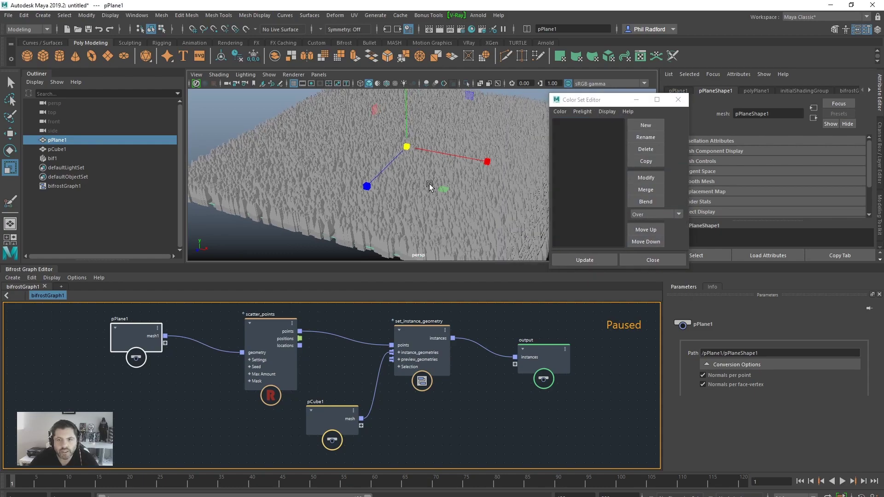
# - Create an empty shared RGBA color set on pPlane1 with default options and make it the selected set
pyautogui.click(645, 125)
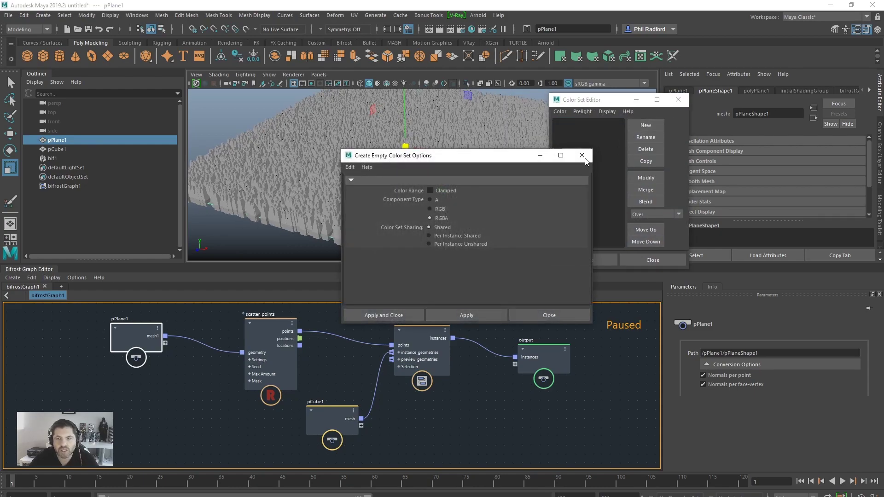
pyautogui.click(351, 167)
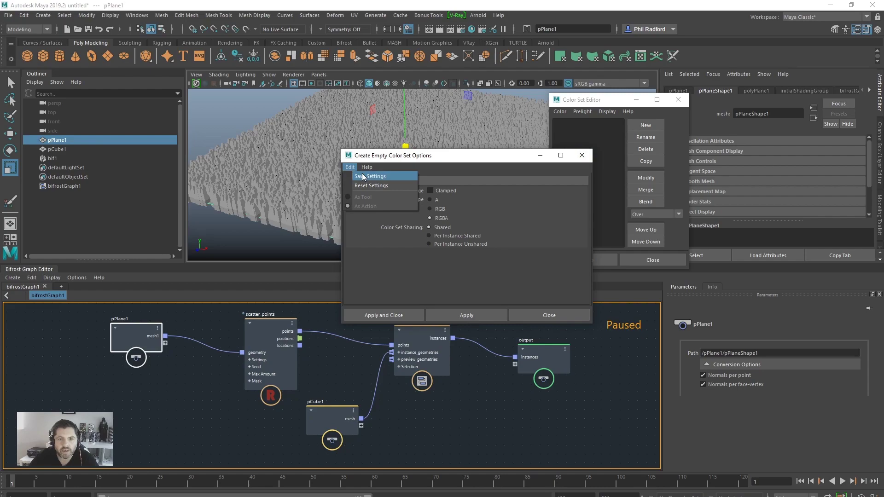
pyautogui.click(368, 185)
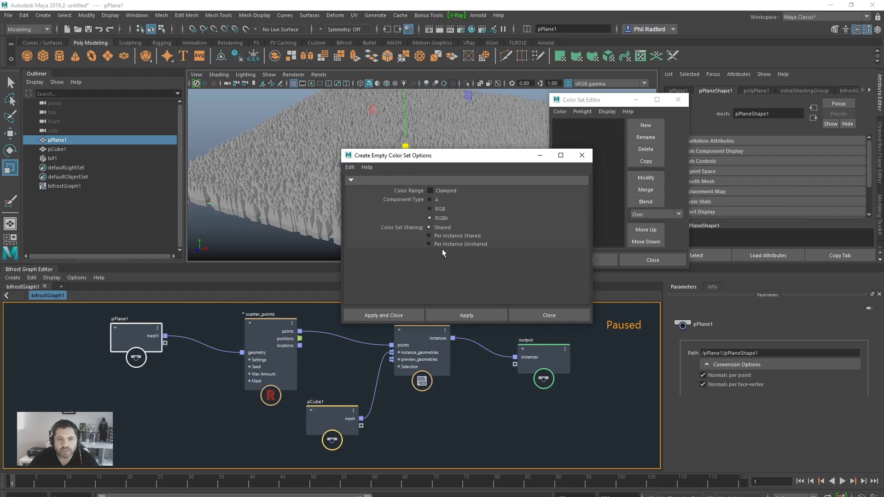
pyautogui.click(460, 315)
pyautogui.click(545, 315)
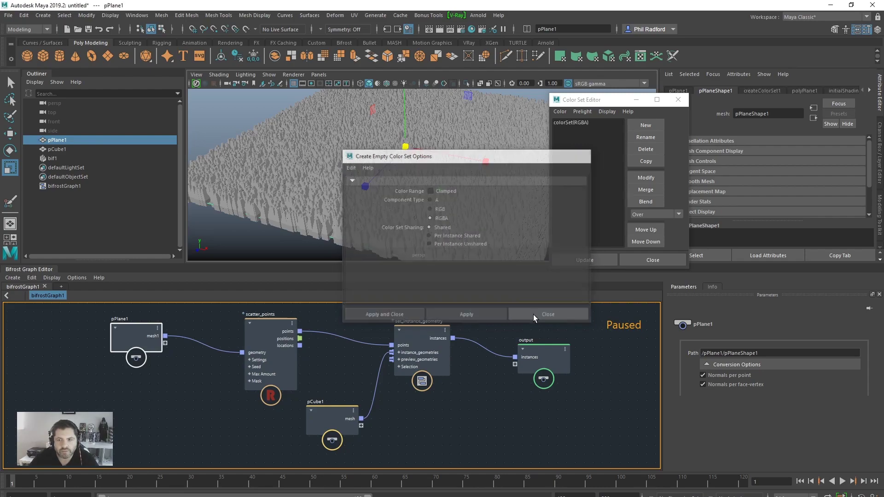
pyautogui.click(576, 123)
# - Activate the Paint Vertex Color Tool on pPlane1 and show its tool settings
pyautogui.keyDown('alt'); pyautogui.moveTo(258, 202); pyautogui.dragTo(308, 170); pyautogui.keyUp('alt')
pyautogui.click(260, 17)
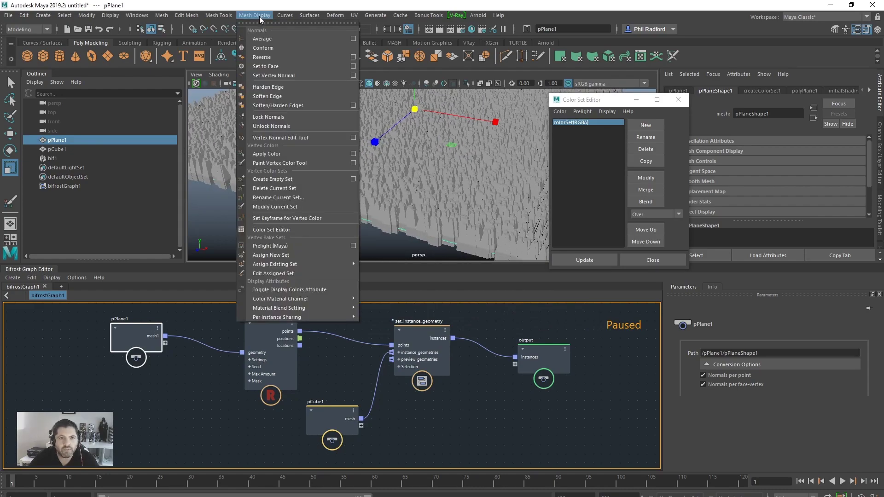
pyautogui.click(286, 161)
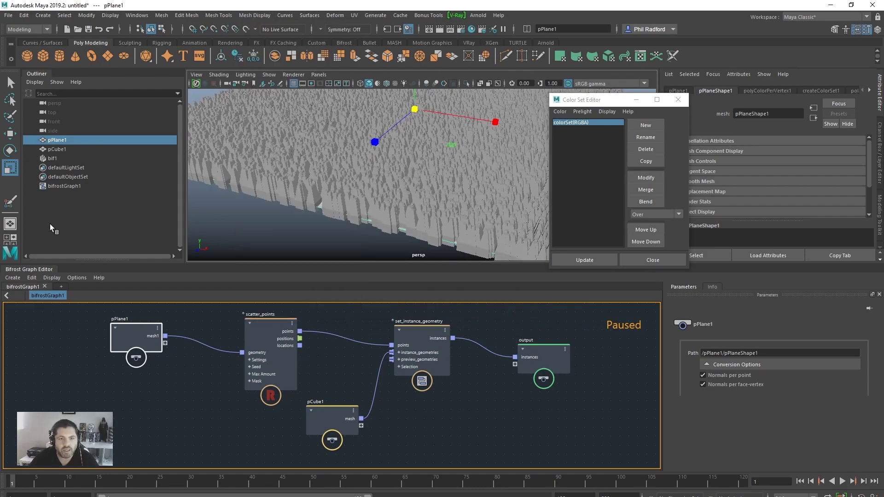
pyautogui.click(7, 204)
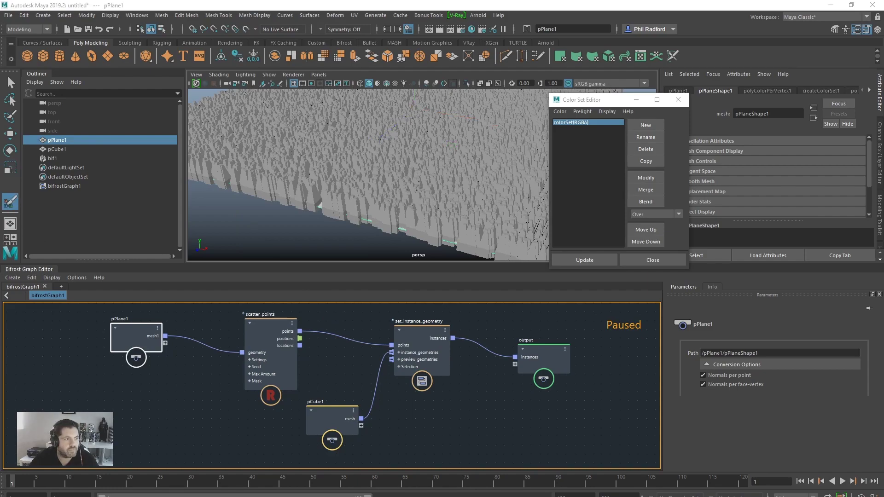
pyautogui.moveTo(465, 192)
pyautogui.mouseDown()
pyautogui.moveTo(604, 113)
pyautogui.moveTo(650, 113)
pyautogui.mouseUp()
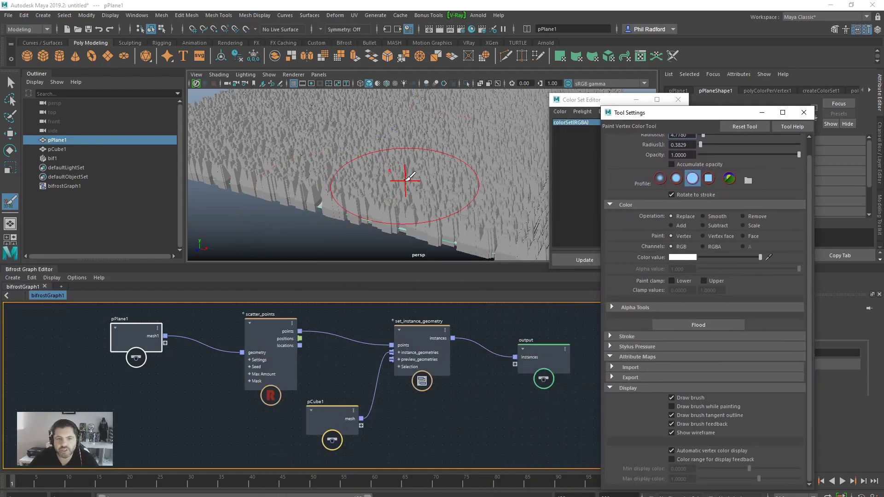
pyautogui.keyDown('alt'); pyautogui.moveTo(405, 181); pyautogui.dragTo(363, 167, button='right'); pyautogui.keyUp('alt')
pyautogui.moveTo(364, 167)
pyautogui.keyDown('alt'); pyautogui.mouseDown()
pyautogui.moveTo(405, 183)
pyautogui.moveTo(385, 181)
pyautogui.mouseUp(); pyautogui.keyUp('alt')
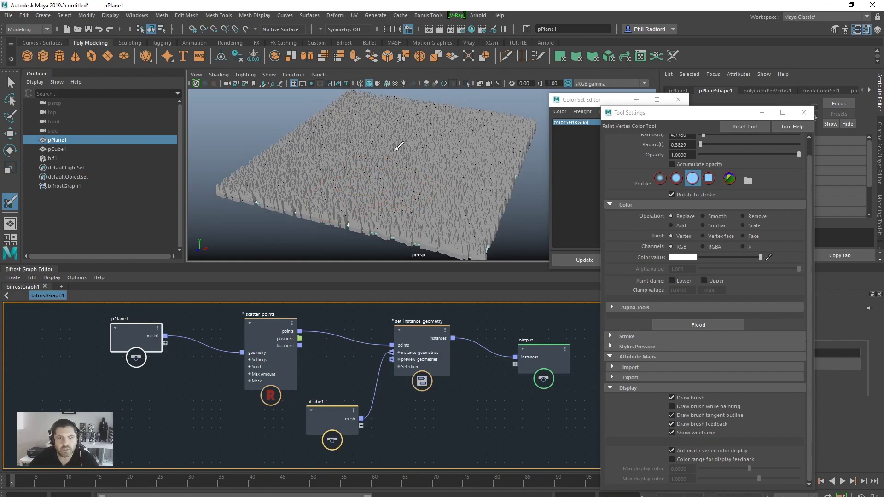
# - Enlarge the graph editor area slightly and clear the tool settings window away from the node parameters
pyautogui.moveTo(497, 396); pyautogui.dragTo(480, 397, button='middle')
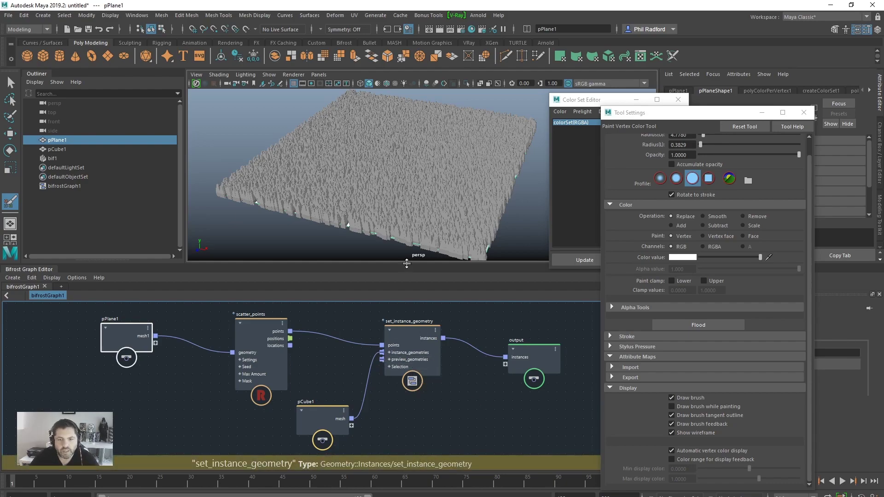
pyautogui.moveTo(407, 264); pyautogui.dragTo(408, 254)
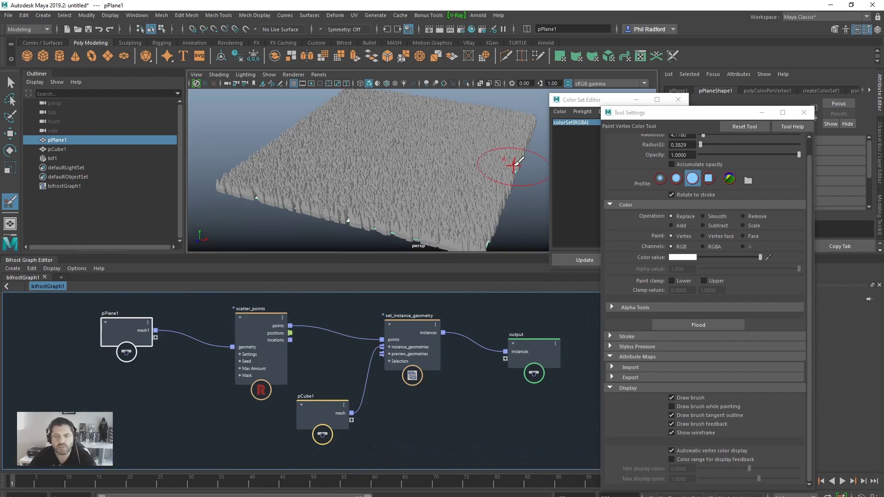
pyautogui.moveTo(579, 99); pyautogui.dragTo(501, 96)
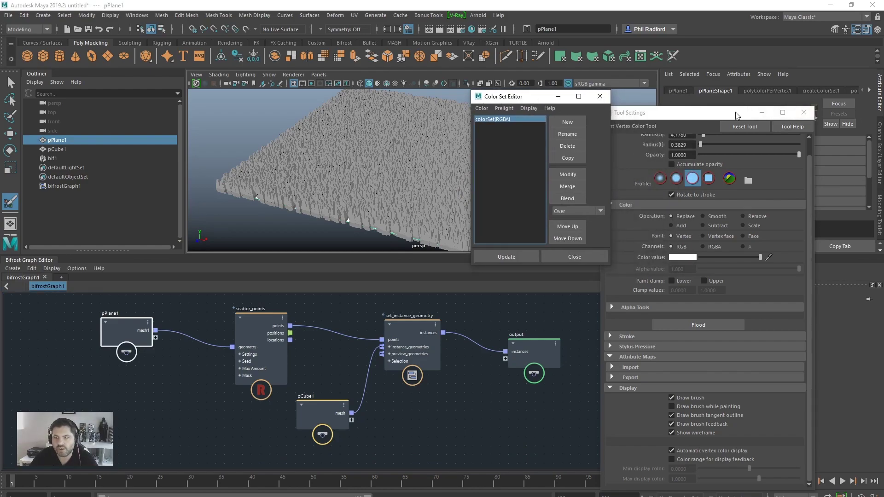
pyautogui.click(803, 112)
# - Enable the mask on the scatter_points node and set its mask property to colorSet
pyautogui.moveTo(259, 318); pyautogui.dragTo(244, 317)
pyautogui.scroll(-2, 758, 361)
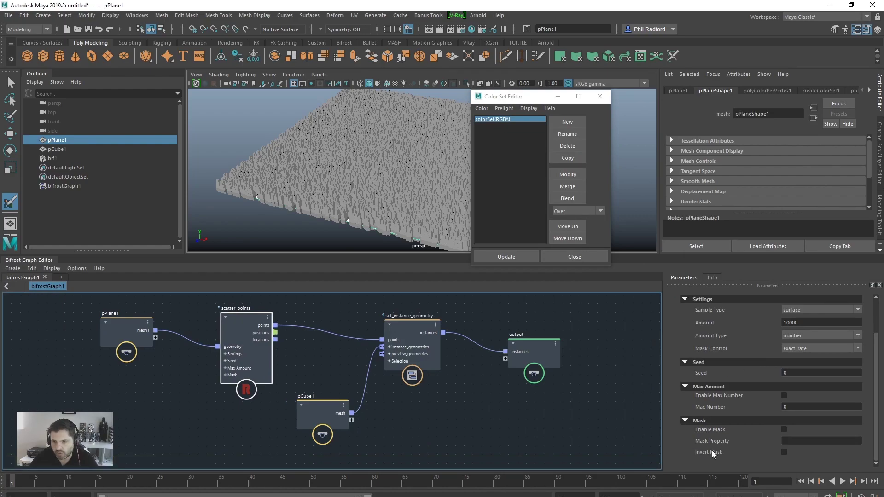
pyautogui.click(784, 430)
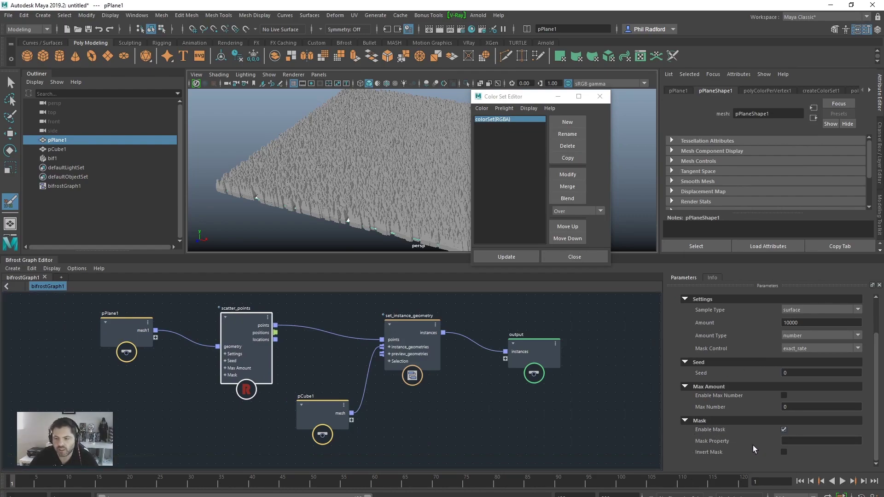
pyautogui.click(798, 441)
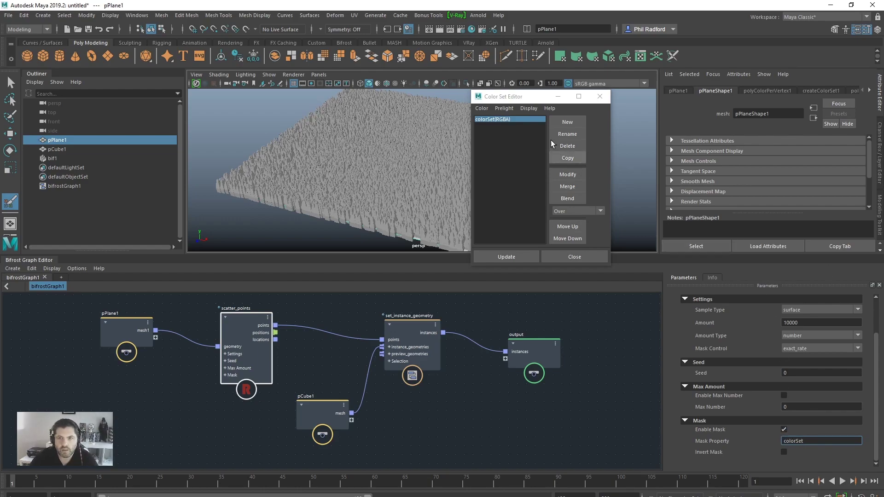
# - Reopen the Paint Vertex Color Tool settings, set the color value to black, and flood pPlane1 with it
pyautogui.moveTo(529, 97); pyautogui.dragTo(619, 99)
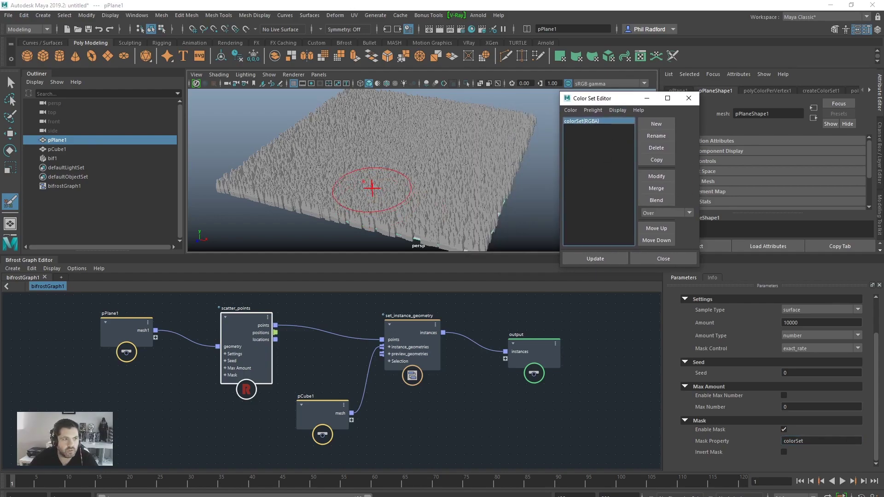
pyautogui.moveTo(0, 123); pyautogui.dragTo(689, 105)
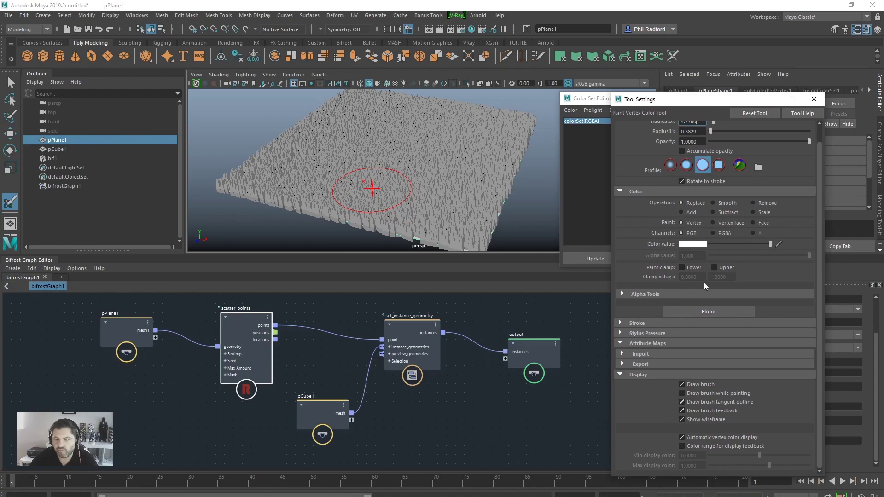
pyautogui.moveTo(717, 243); pyautogui.dragTo(606, 245)
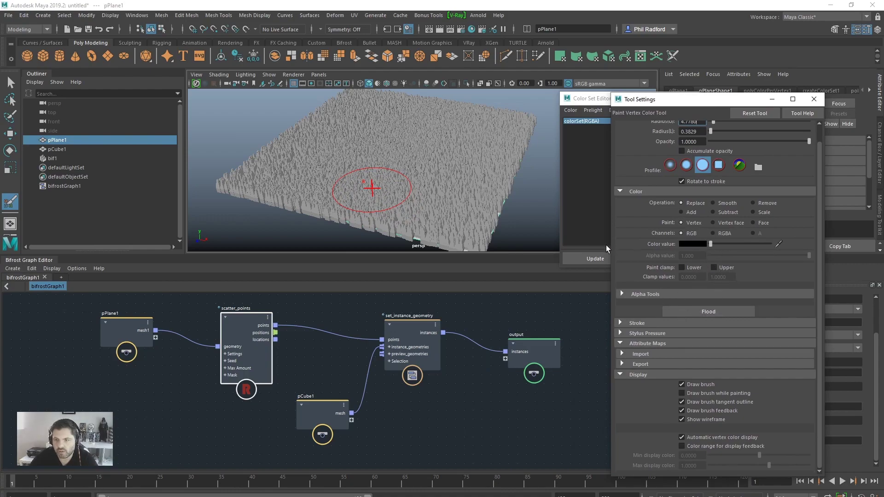
pyautogui.click(713, 312)
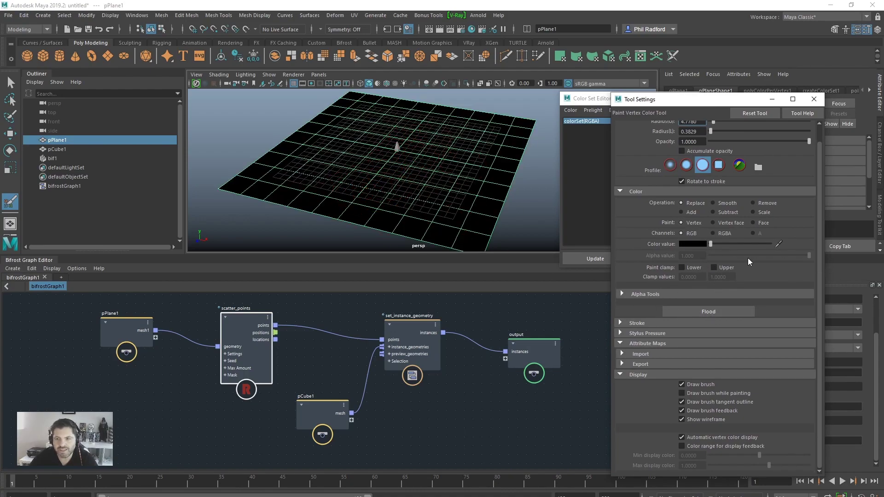
# - Set the vertex paint color value to white and paint both sides of pPlane1, leaving an unpainted diagonal path between them
pyautogui.moveTo(711, 243); pyautogui.dragTo(870, 250)
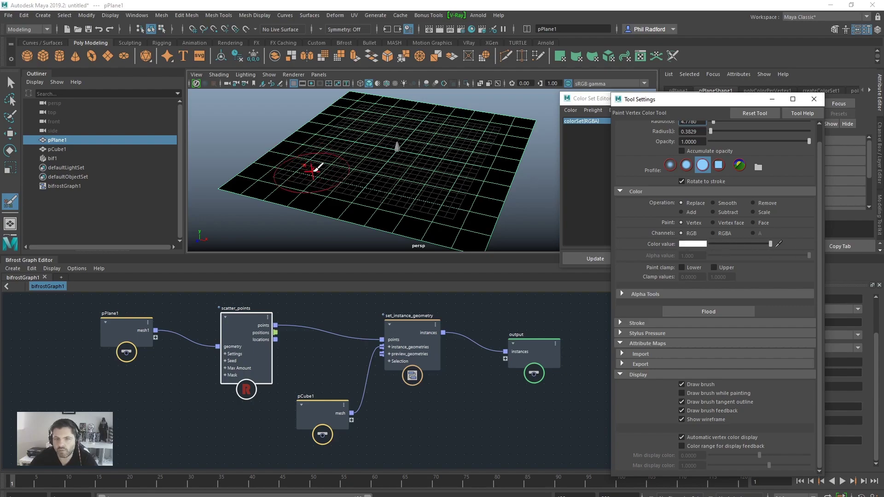
pyautogui.keyDown('alt'); pyautogui.moveTo(463, 171); pyautogui.dragTo(456, 158, button='middle'); pyautogui.keyUp('alt')
pyautogui.moveTo(514, 121); pyautogui.dragTo(469, 212)
pyautogui.moveTo(421, 192)
pyautogui.keyDown('alt'); pyautogui.mouseDown()
pyautogui.moveTo(464, 186)
pyautogui.moveTo(419, 188)
pyautogui.mouseUp(); pyautogui.keyUp('alt')
pyautogui.moveTo(689, 100)
pyautogui.mouseDown()
pyautogui.moveTo(488, 283)
pyautogui.moveTo(550, 279)
pyautogui.mouseUp()
pyautogui.keyDown('alt'); pyautogui.moveTo(371, 138); pyautogui.dragTo(377, 149); pyautogui.keyUp('alt')
pyautogui.scroll(-3, 379, 104)
pyautogui.moveTo(380, 111)
pyautogui.mouseDown()
pyautogui.moveTo(382, 121)
pyautogui.moveTo(321, 188)
pyautogui.moveTo(316, 140)
pyautogui.moveTo(332, 122)
pyautogui.mouseUp()
pyautogui.moveTo(420, 199)
pyautogui.mouseDown()
pyautogui.moveTo(426, 170)
pyautogui.moveTo(472, 138)
pyautogui.mouseUp()
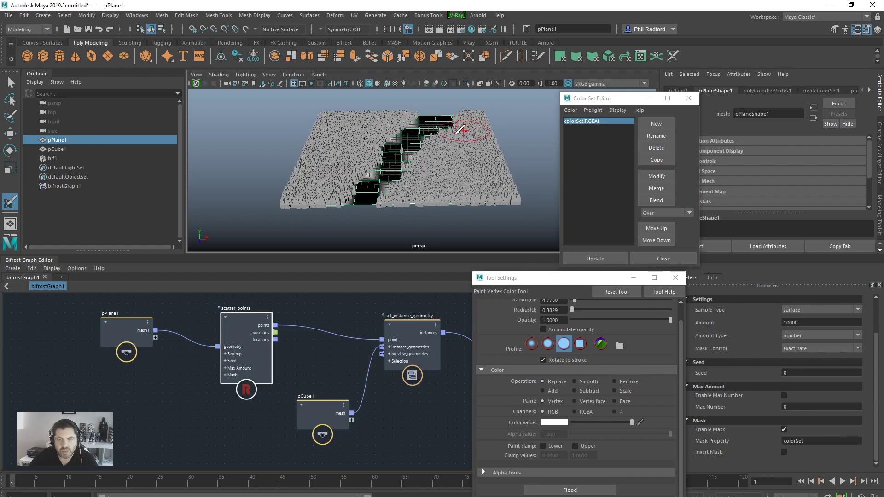
# - Hide the original pCube1 spike standing in the unpainted path
pyautogui.keyDown('alt'); pyautogui.moveTo(368, 177); pyautogui.dragTo(362, 161); pyautogui.keyUp('alt')
pyautogui.keyDown('alt'); pyautogui.moveTo(362, 161); pyautogui.dragTo(454, 184, button='right'); pyautogui.keyUp('alt')
pyautogui.keyDown('alt'); pyautogui.moveTo(454, 184); pyautogui.dragTo(481, 185); pyautogui.keyUp('alt')
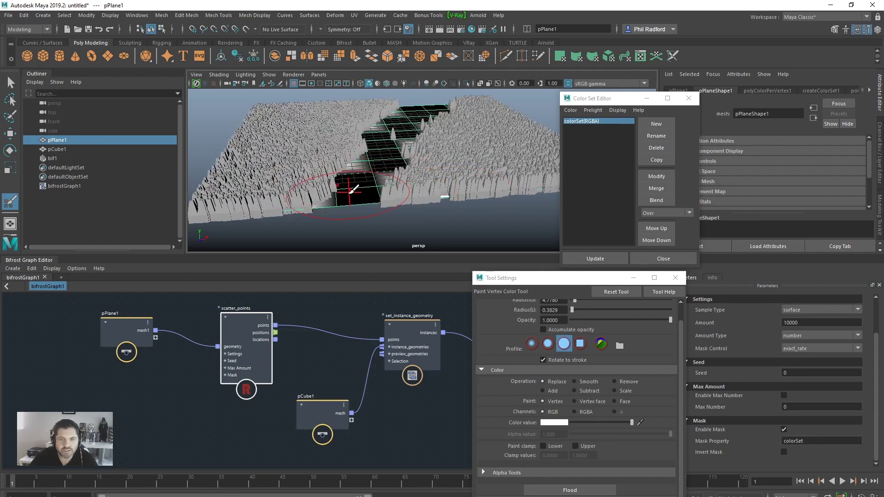
pyautogui.keyDown('alt'); pyautogui.moveTo(454, 147); pyautogui.dragTo(430, 201); pyautogui.keyUp('alt')
pyautogui.keyDown('alt'); pyautogui.moveTo(430, 201); pyautogui.dragTo(468, 154, button='right'); pyautogui.keyUp('alt')
pyautogui.keyDown('alt'); pyautogui.moveTo(468, 154); pyautogui.dragTo(495, 156); pyautogui.keyUp('alt')
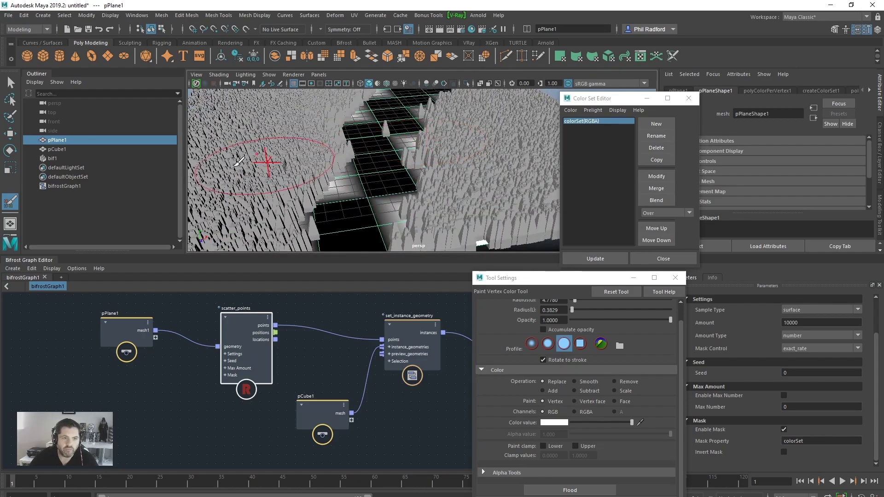
pyautogui.click(76, 148)
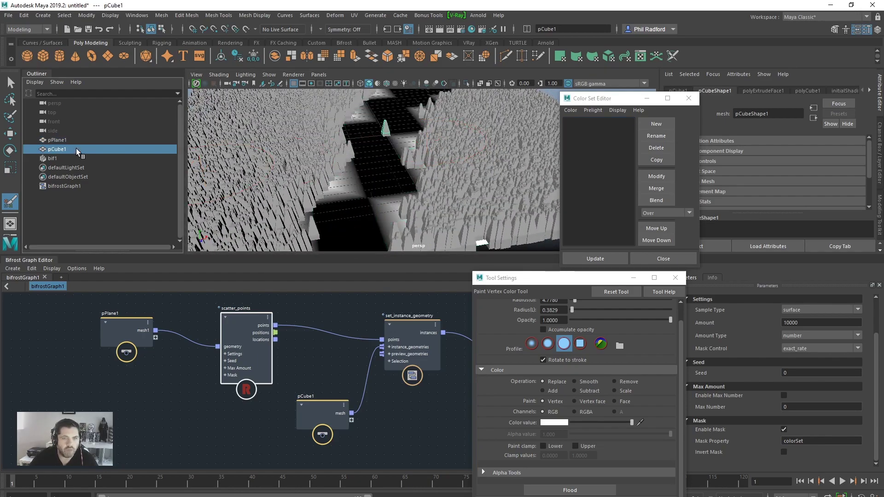
pyautogui.hotkey('ctrl', 'h')
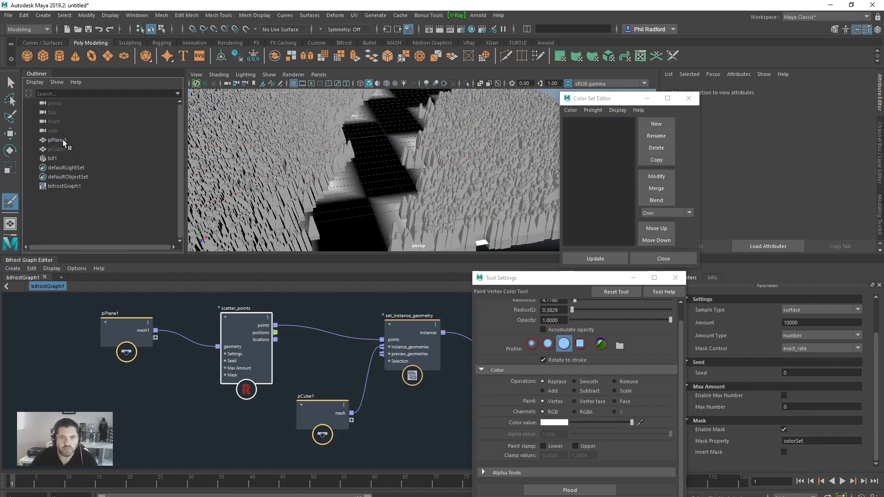
# - Reselect pPlane1, reactivate the Paint Vertex Color Tool, and paint white over parts of the diagonal gap
pyautogui.scroll(-5, 447, 168)
pyautogui.keyDown('alt'); pyautogui.moveTo(446, 198); pyautogui.dragTo(451, 174); pyautogui.keyUp('alt')
pyautogui.keyDown('alt'); pyautogui.moveTo(379, 168); pyautogui.dragTo(397, 187, button='middle'); pyautogui.keyUp('alt')
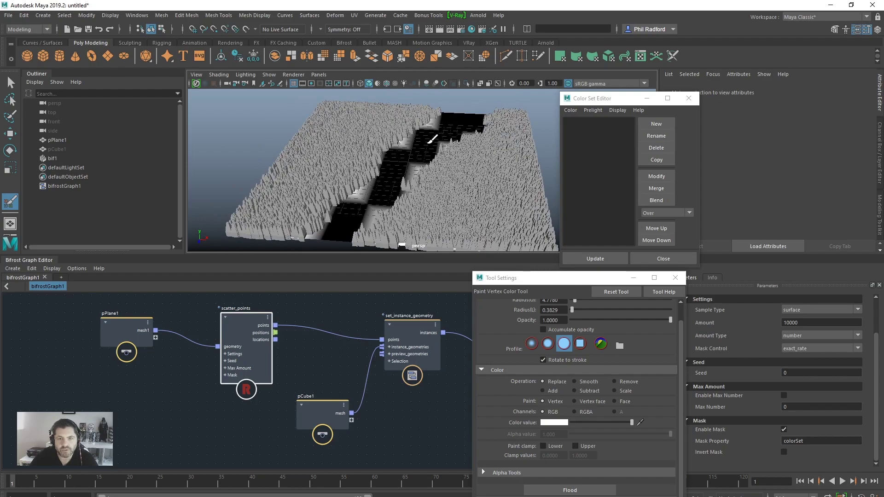
pyautogui.keyDown('alt'); pyautogui.moveTo(402, 137); pyautogui.dragTo(417, 144); pyautogui.keyUp('alt')
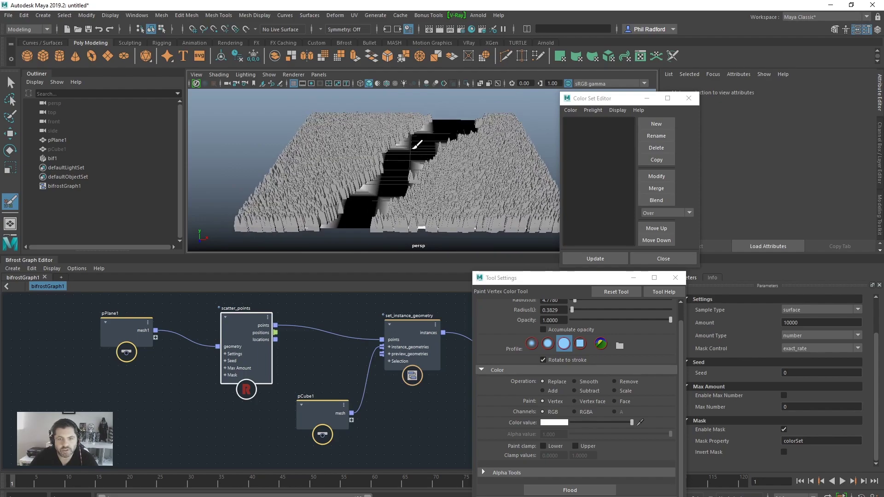
pyautogui.press('w')
pyautogui.click(415, 148)
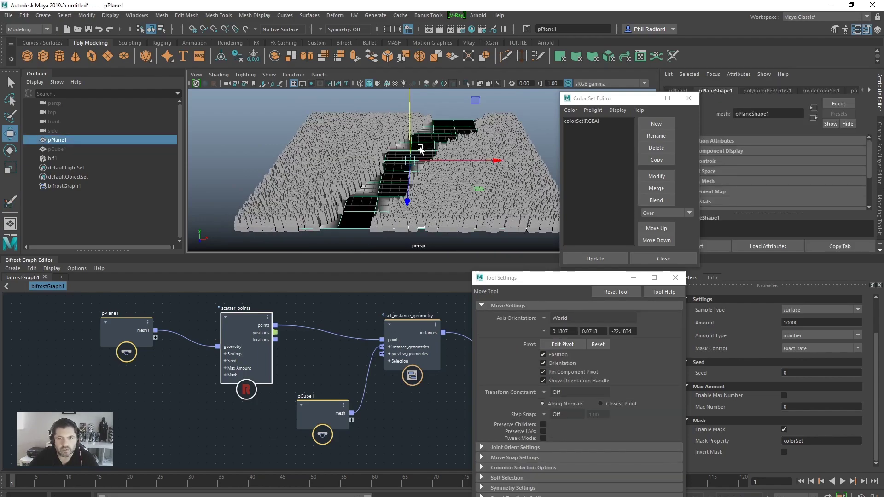
pyautogui.click(9, 202)
pyautogui.moveTo(454, 128)
pyautogui.keyDown('alt'); pyautogui.mouseDown()
pyautogui.moveTo(466, 124)
pyautogui.moveTo(384, 164)
pyautogui.moveTo(430, 172)
pyautogui.moveTo(451, 129)
pyautogui.mouseUp(); pyautogui.keyUp('alt')
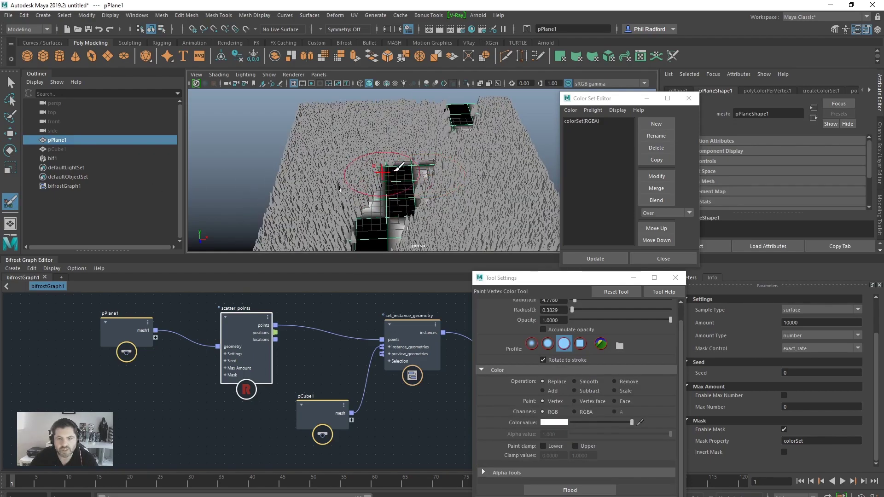
pyautogui.moveTo(361, 189)
pyautogui.keyDown('alt'); pyautogui.mouseDown()
pyautogui.moveTo(346, 148)
pyautogui.moveTo(383, 201)
pyautogui.mouseUp(); pyautogui.keyUp('alt')
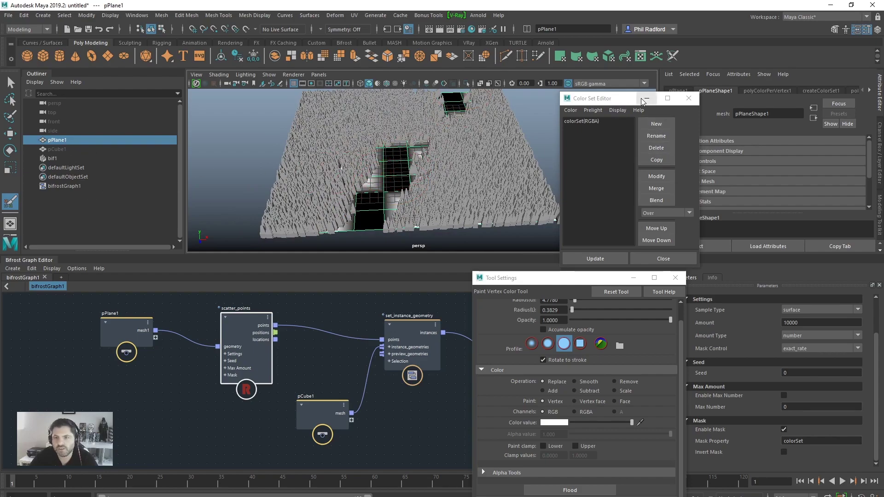
# - Move the Color Set Editor aside and set both the width and height subdivisions of polyPlane1 to 50
pyautogui.moveTo(624, 98); pyautogui.dragTo(212, 325)
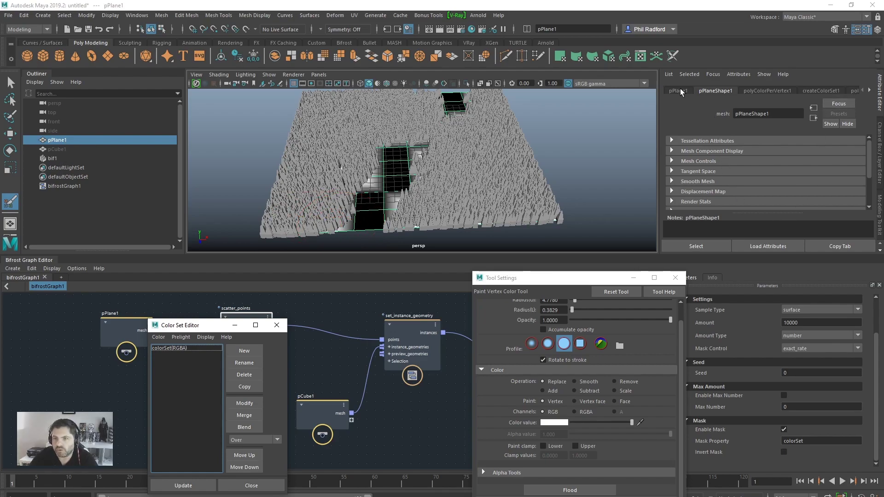
pyautogui.click(880, 134)
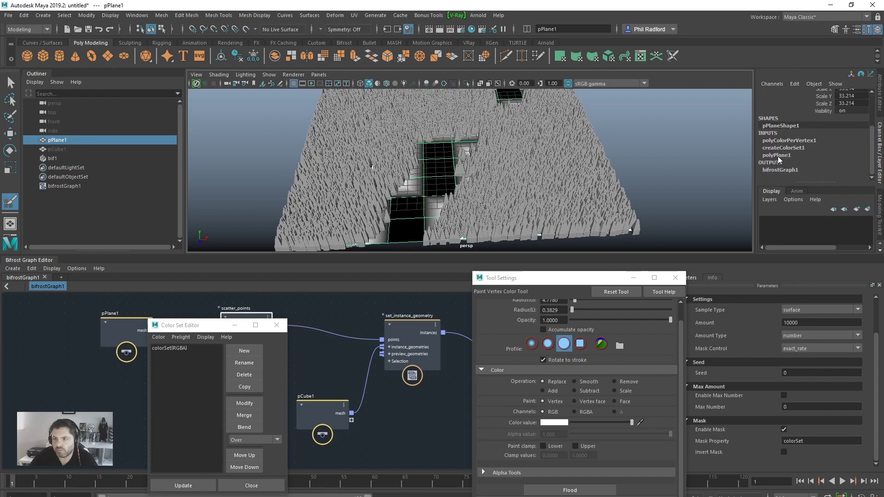
pyautogui.click(829, 155)
pyautogui.moveTo(847, 157); pyautogui.dragTo(847, 165)
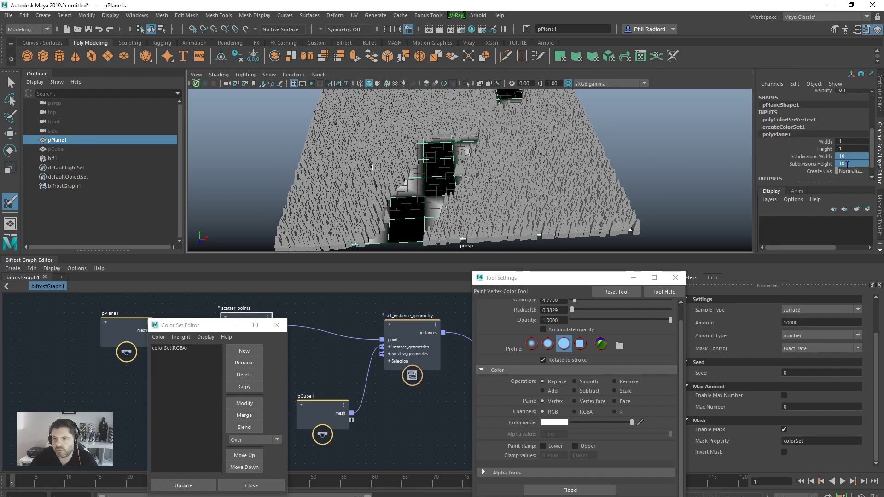
pyautogui.write('50')
pyautogui.press('Return')
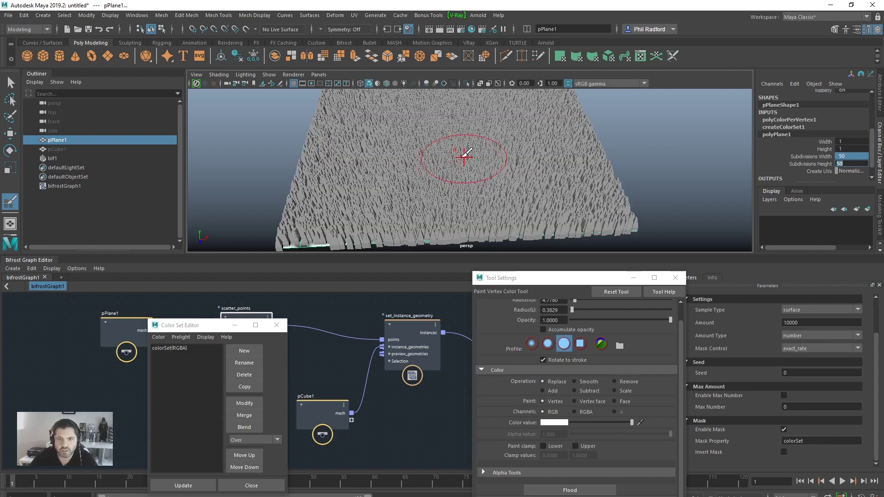
# - Flood pPlane1 with black using the Paint Vertex Color Tool and set the color value back to white
pyautogui.moveTo(464, 154)
pyautogui.keyDown('alt'); pyautogui.mouseDown()
pyautogui.moveTo(431, 174)
pyautogui.moveTo(454, 131)
pyautogui.mouseUp(); pyautogui.keyUp('alt')
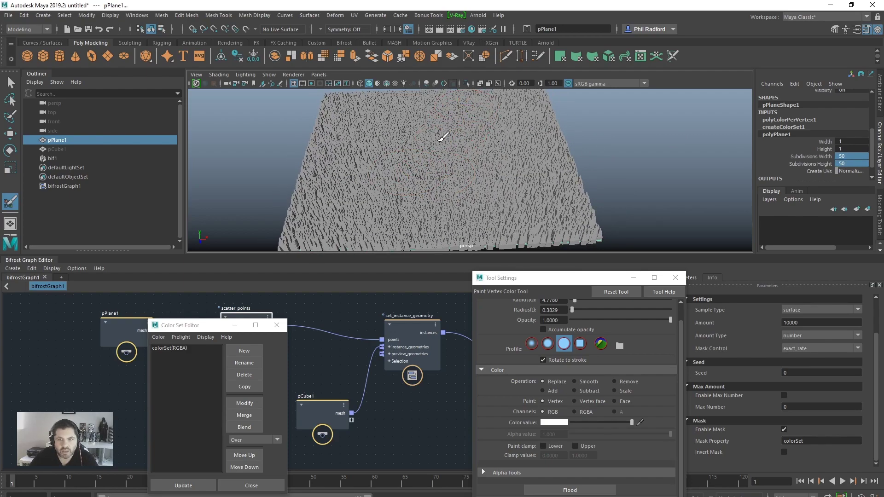
pyautogui.keyDown('alt'); pyautogui.moveTo(411, 192); pyautogui.dragTo(432, 179); pyautogui.keyUp('alt')
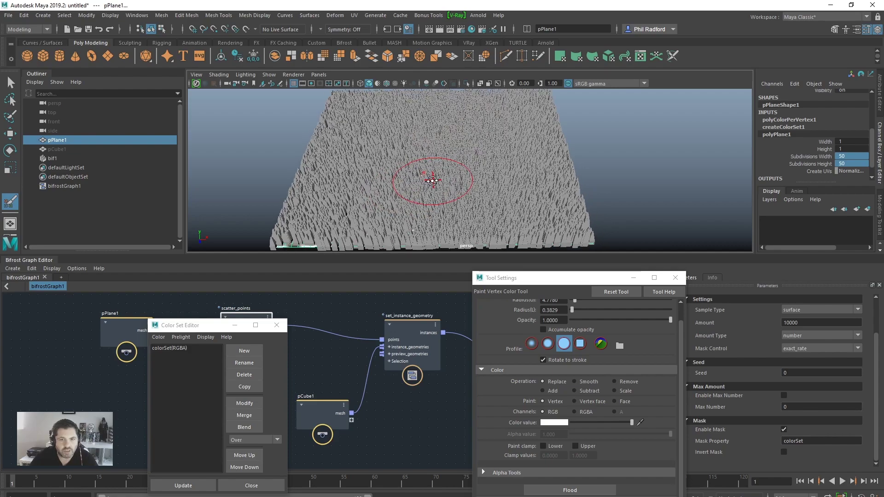
pyautogui.scroll(-2, 432, 179)
pyautogui.doubleClick(10, 204)
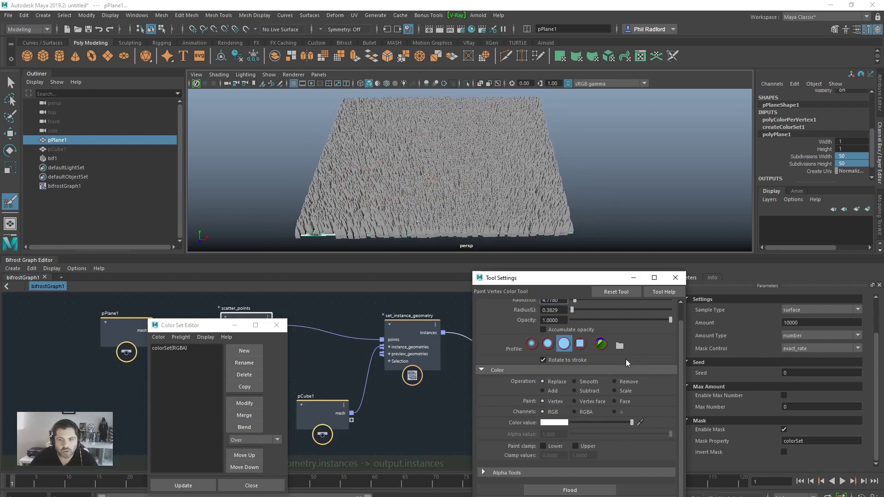
pyautogui.moveTo(532, 281); pyautogui.dragTo(657, 221)
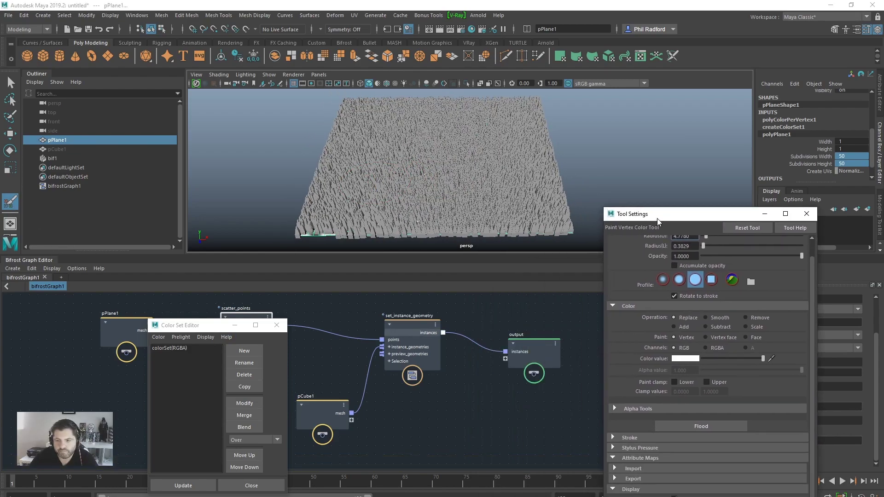
pyautogui.moveTo(720, 360)
pyautogui.mouseDown()
pyautogui.moveTo(706, 359)
pyautogui.moveTo(847, 354)
pyautogui.mouseUp()
pyautogui.click(700, 426)
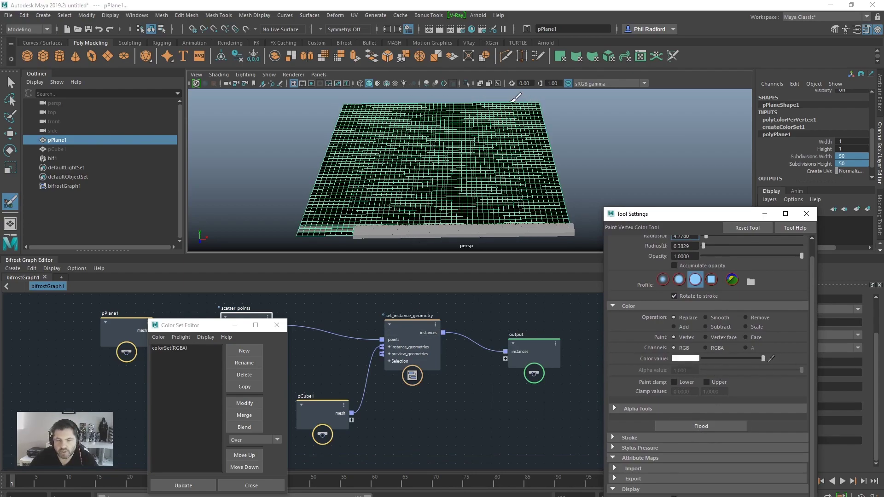
# - Paint white over large areas of pPlane1, leaving a branching path unpainted near one side
pyautogui.moveTo(483, 111)
pyautogui.mouseDown()
pyautogui.moveTo(391, 194)
pyautogui.moveTo(415, 225)
pyautogui.moveTo(530, 217)
pyautogui.moveTo(454, 184)
pyautogui.moveTo(470, 196)
pyautogui.moveTo(515, 184)
pyautogui.moveTo(492, 180)
pyautogui.mouseUp()
pyautogui.moveTo(380, 155)
pyautogui.mouseDown()
pyautogui.moveTo(364, 122)
pyautogui.moveTo(325, 148)
pyautogui.mouseUp()
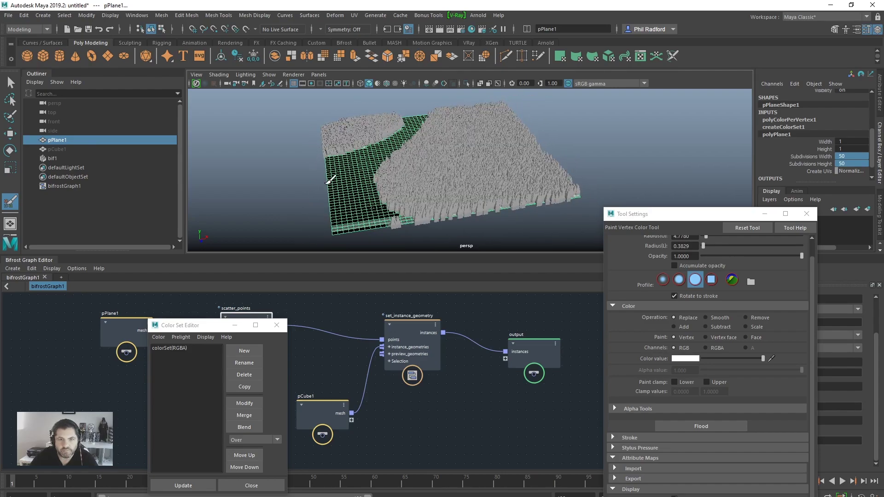
pyautogui.moveTo(340, 187)
pyautogui.mouseDown()
pyautogui.moveTo(346, 208)
pyautogui.moveTo(394, 224)
pyautogui.moveTo(529, 245)
pyautogui.moveTo(519, 228)
pyautogui.moveTo(484, 242)
pyautogui.mouseUp()
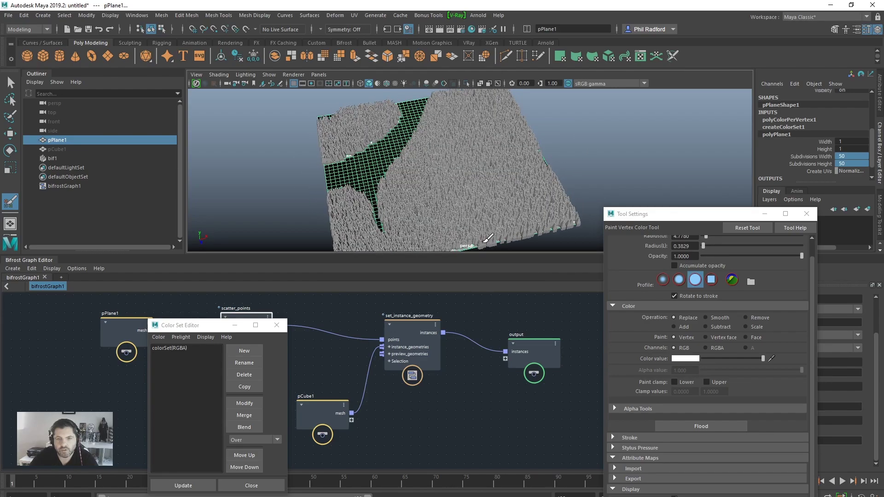
# - Set the color value to black, choose the soft brush profile, and paint a winding clearing through the spikes, then reposition the tool settings window
pyautogui.moveTo(740, 359); pyautogui.dragTo(698, 359)
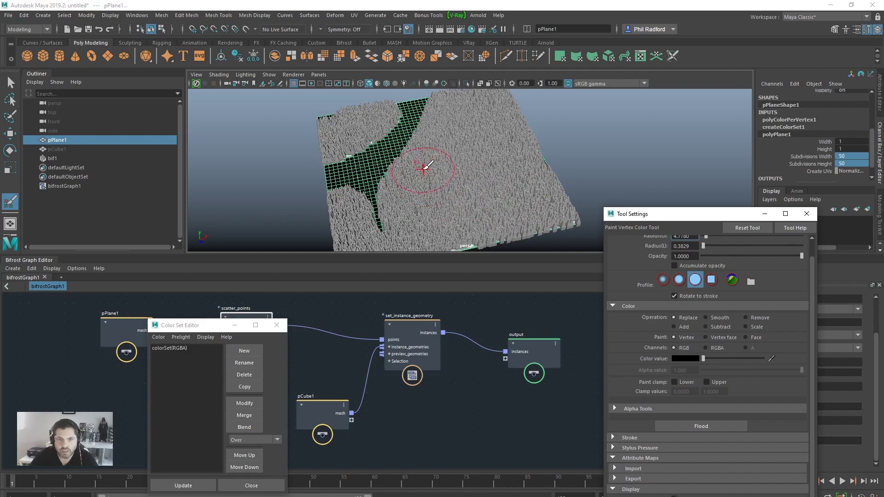
pyautogui.click(679, 279)
pyautogui.moveTo(419, 196)
pyautogui.mouseDown()
pyautogui.moveTo(433, 147)
pyautogui.moveTo(433, 162)
pyautogui.moveTo(460, 186)
pyautogui.moveTo(503, 195)
pyautogui.moveTo(523, 186)
pyautogui.moveTo(512, 102)
pyautogui.moveTo(541, 101)
pyautogui.moveTo(530, 108)
pyautogui.mouseUp()
pyautogui.moveTo(381, 197)
pyautogui.keyDown('alt'); pyautogui.mouseDown()
pyautogui.moveTo(517, 167)
pyautogui.moveTo(405, 178)
pyautogui.mouseUp(); pyautogui.keyUp('alt')
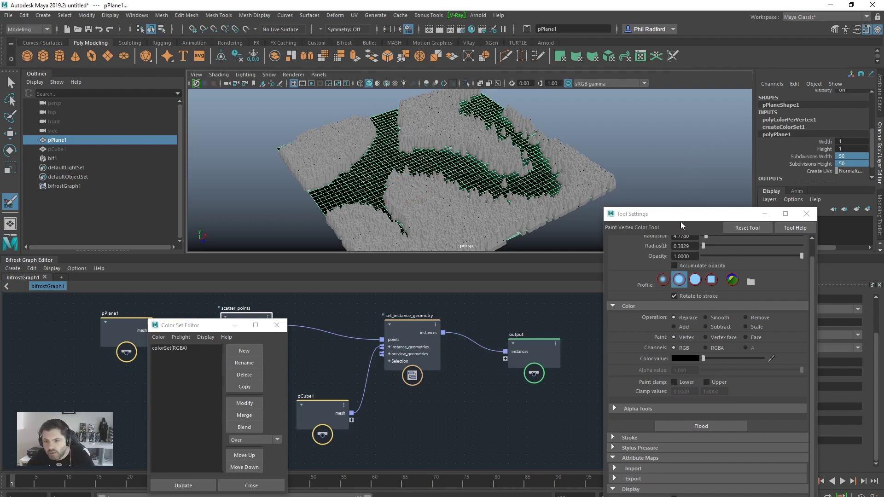
pyautogui.moveTo(680, 222); pyautogui.dragTo(612, 83)
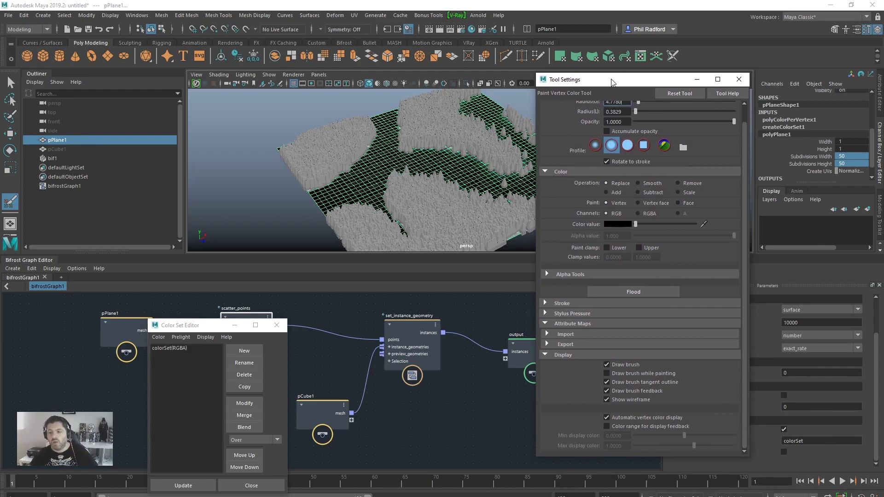